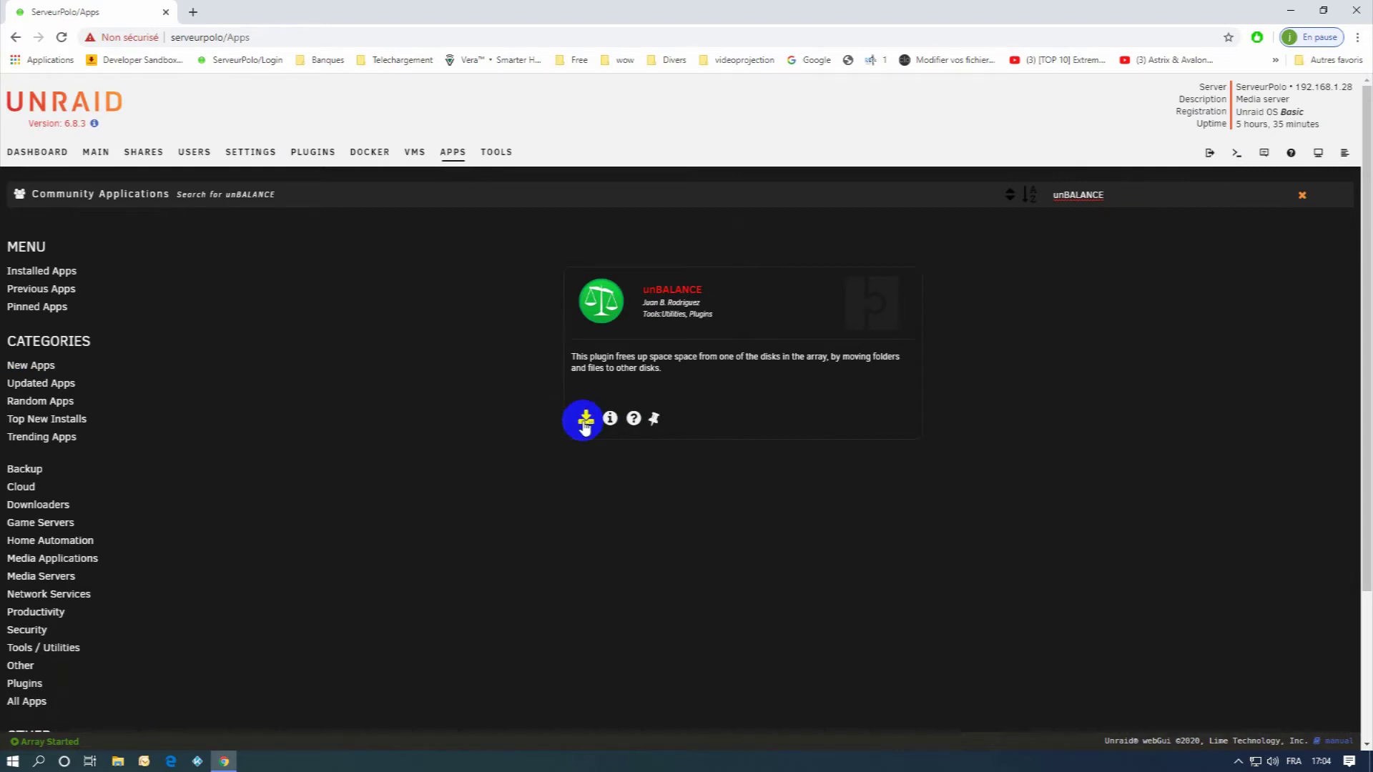
Step: Consult the support topic for the unBALANCE plugin and install the plugin from Community Applications
left_click(634, 421)
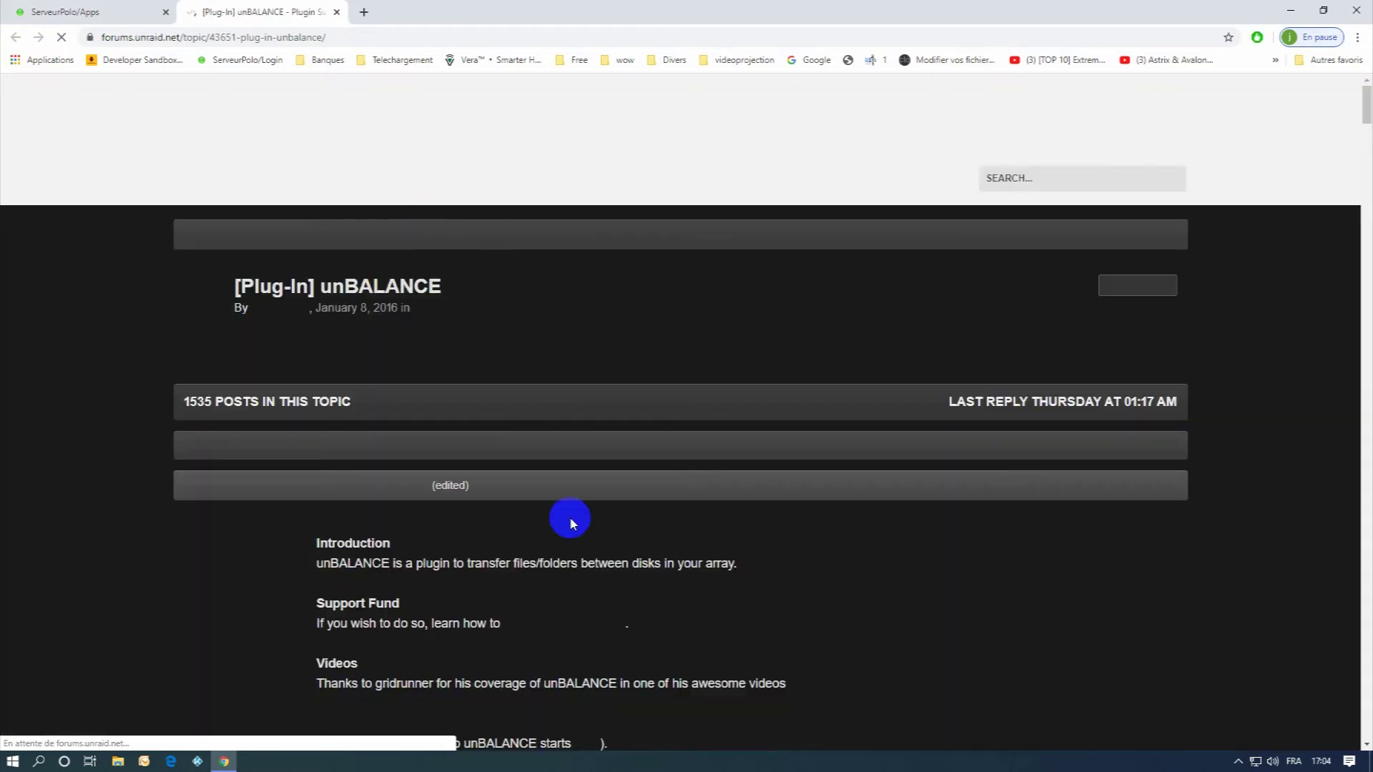
scroll(570, 520, "down", 5)
left_click(108, 10)
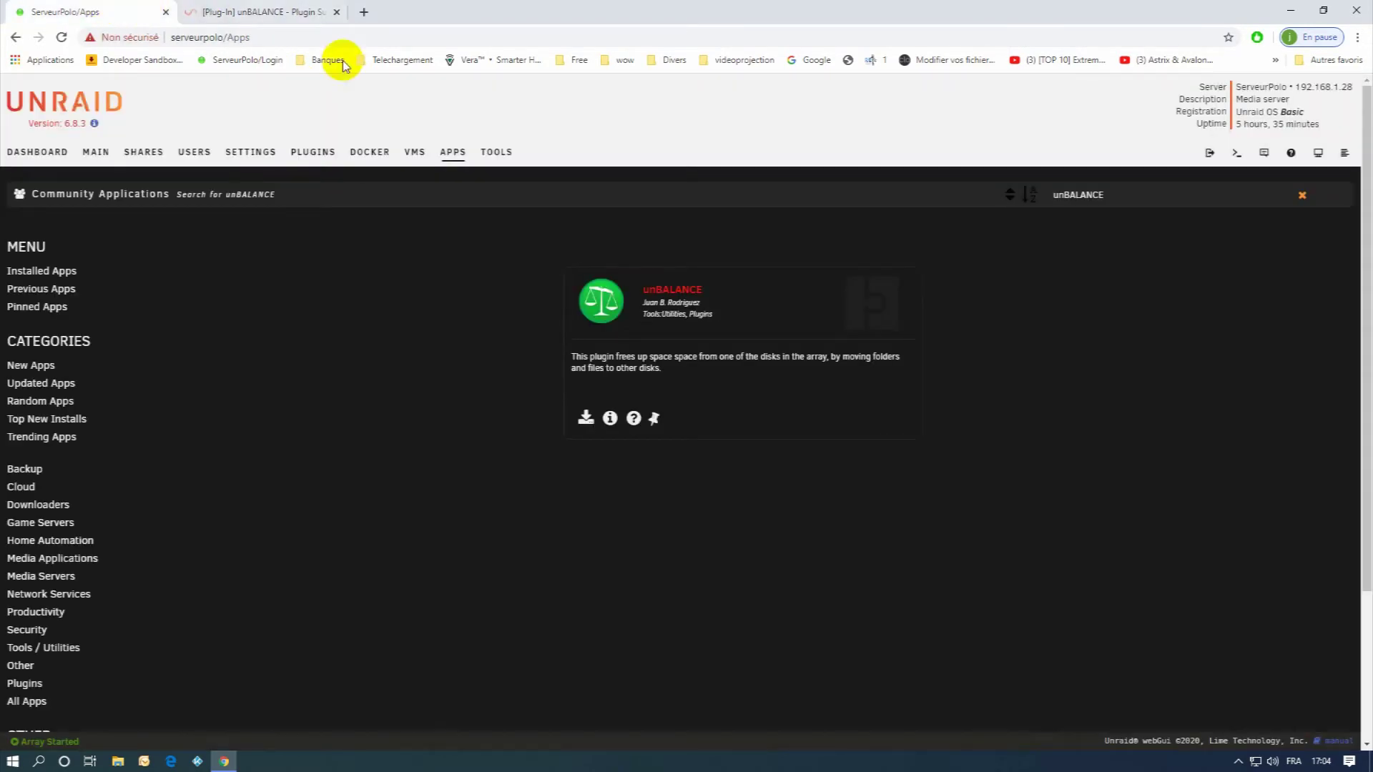
left_click(586, 421)
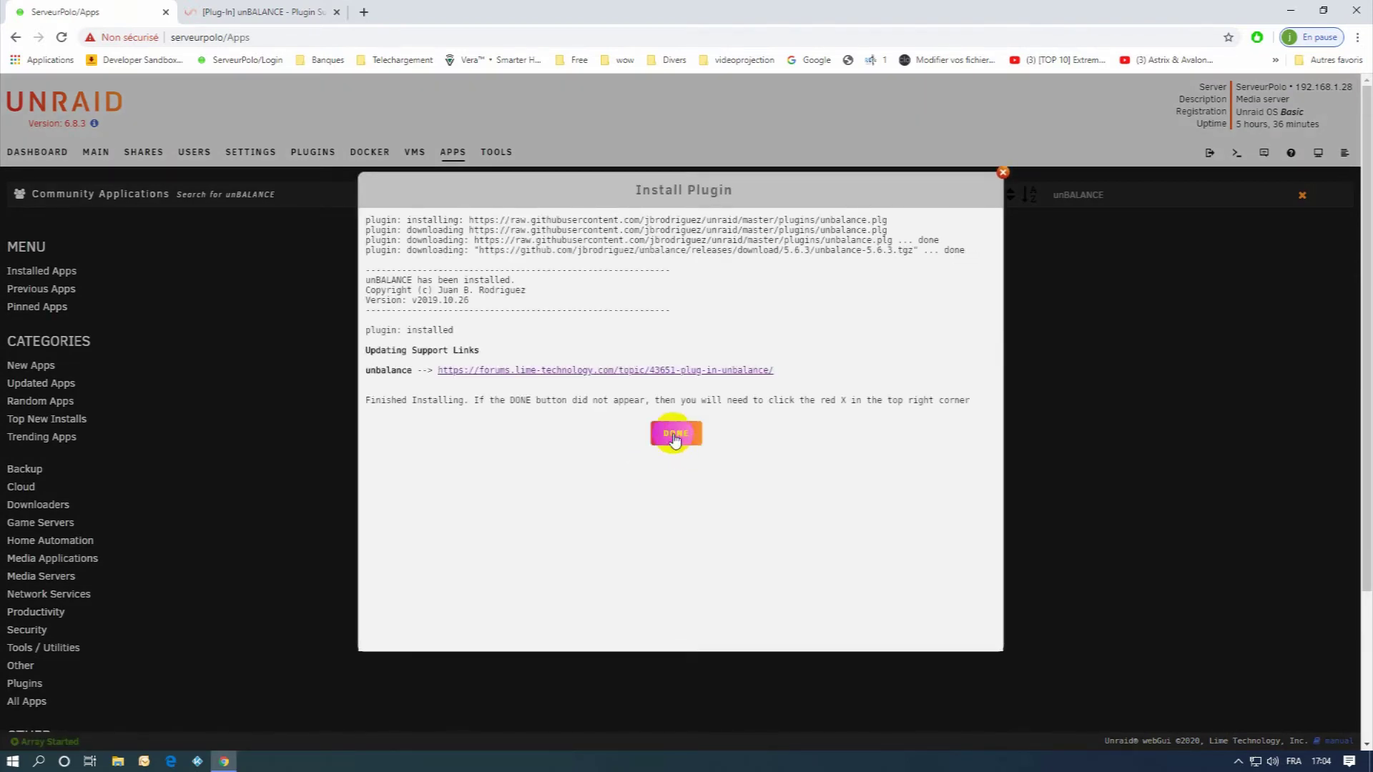
left_click(672, 434)
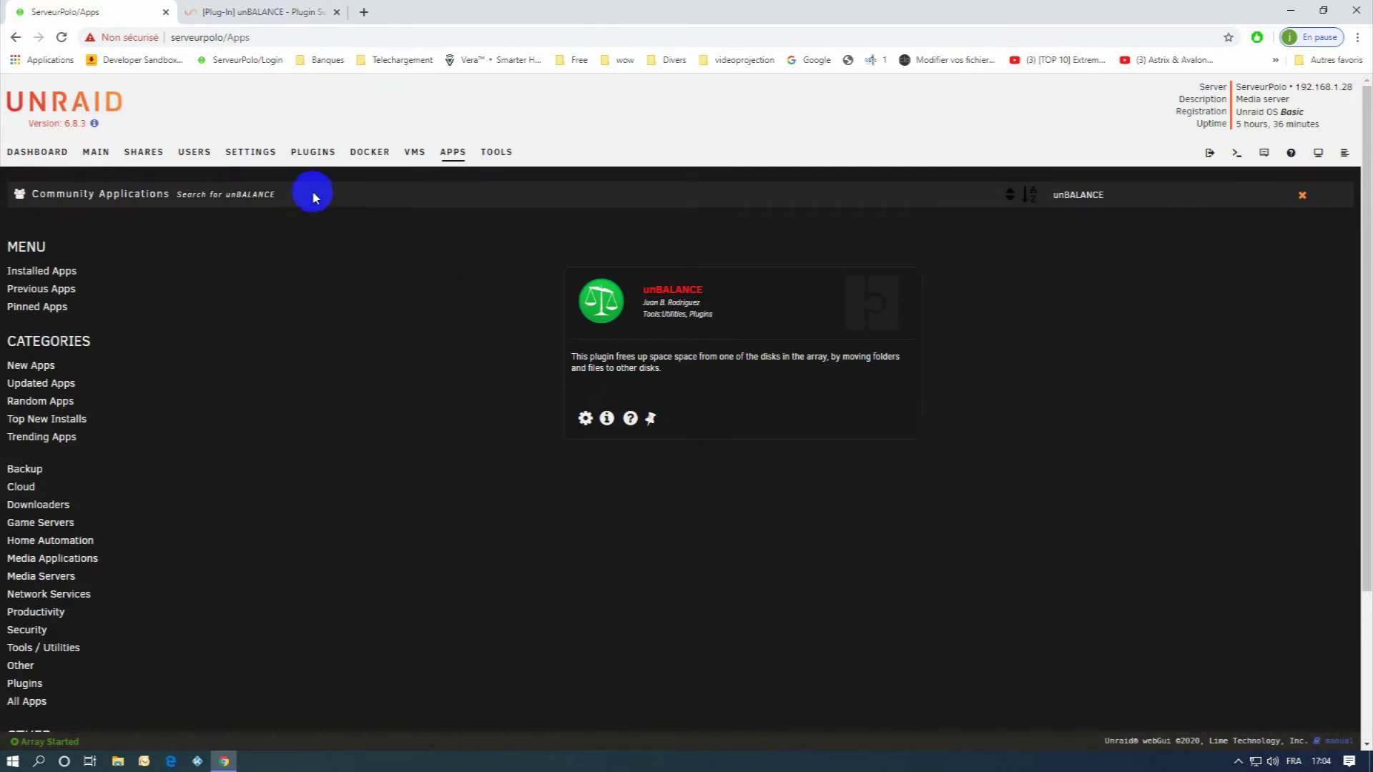
Step: Enable the unBALANCE server in its settings and open its web interface
left_click(260, 154)
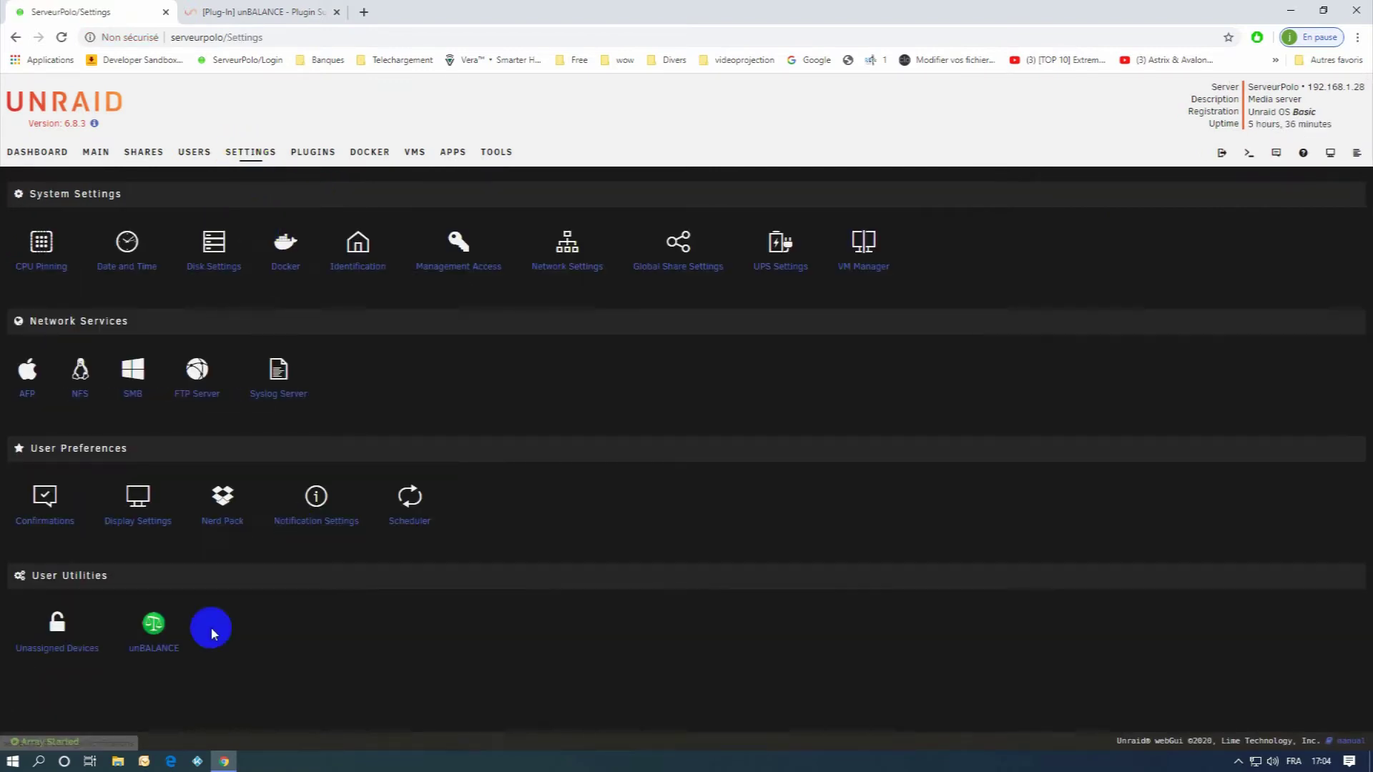
left_click(154, 635)
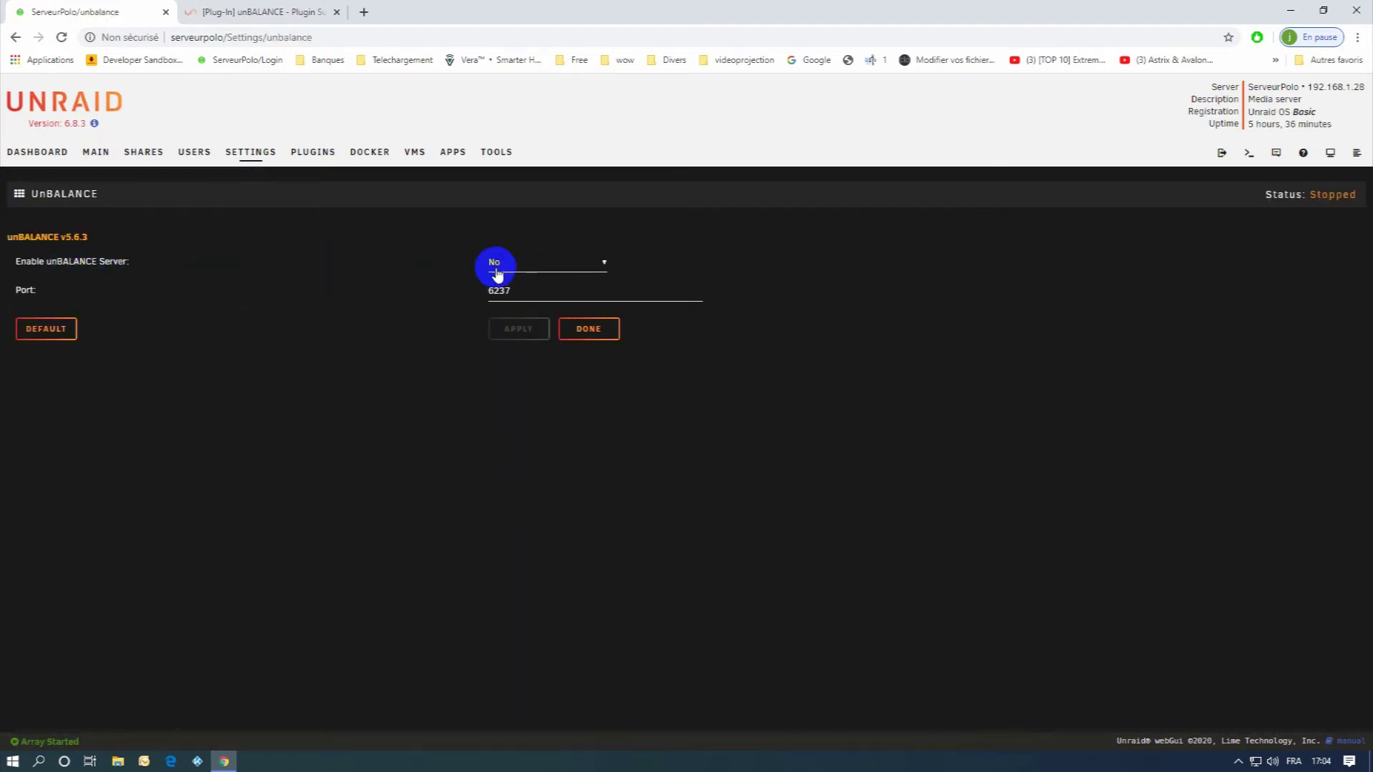
left_click(518, 266)
left_click(506, 293)
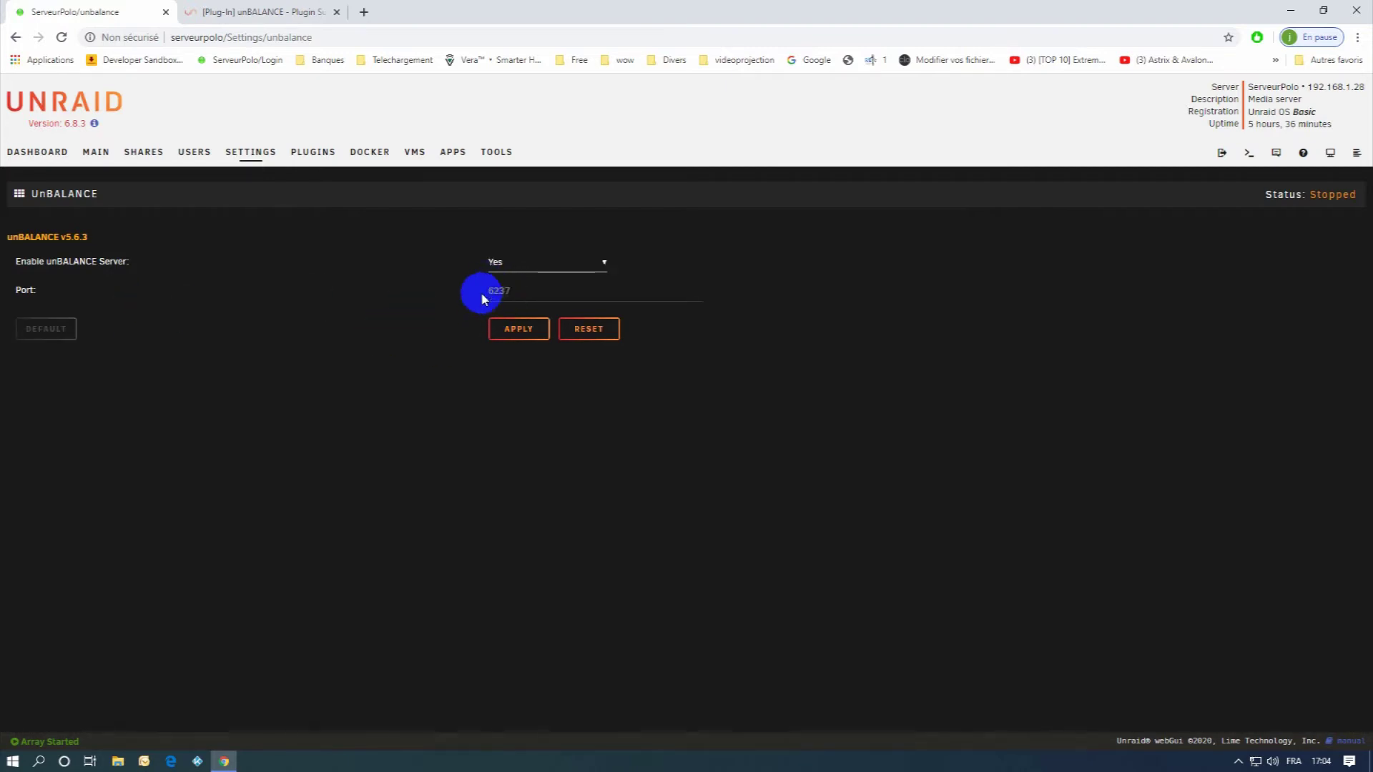
left_click(514, 330)
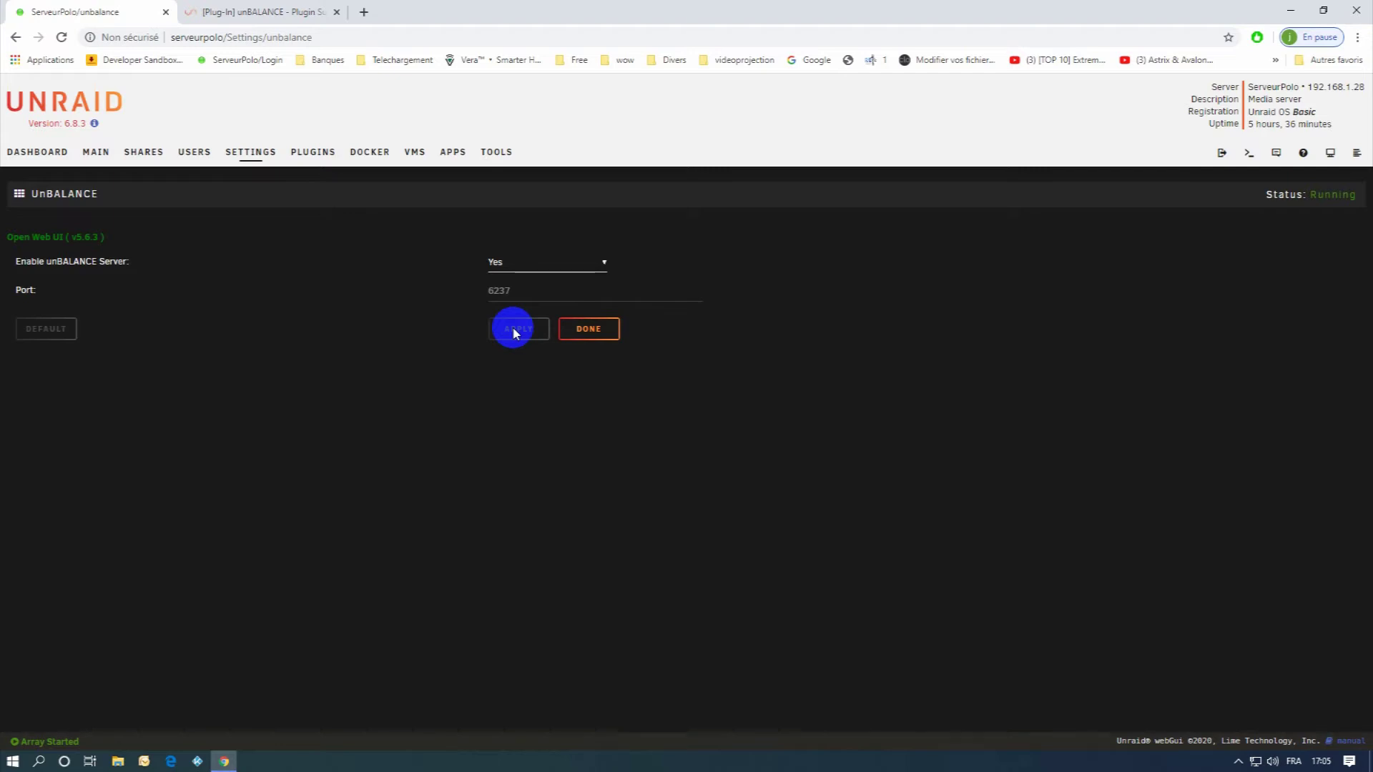
left_click(53, 243)
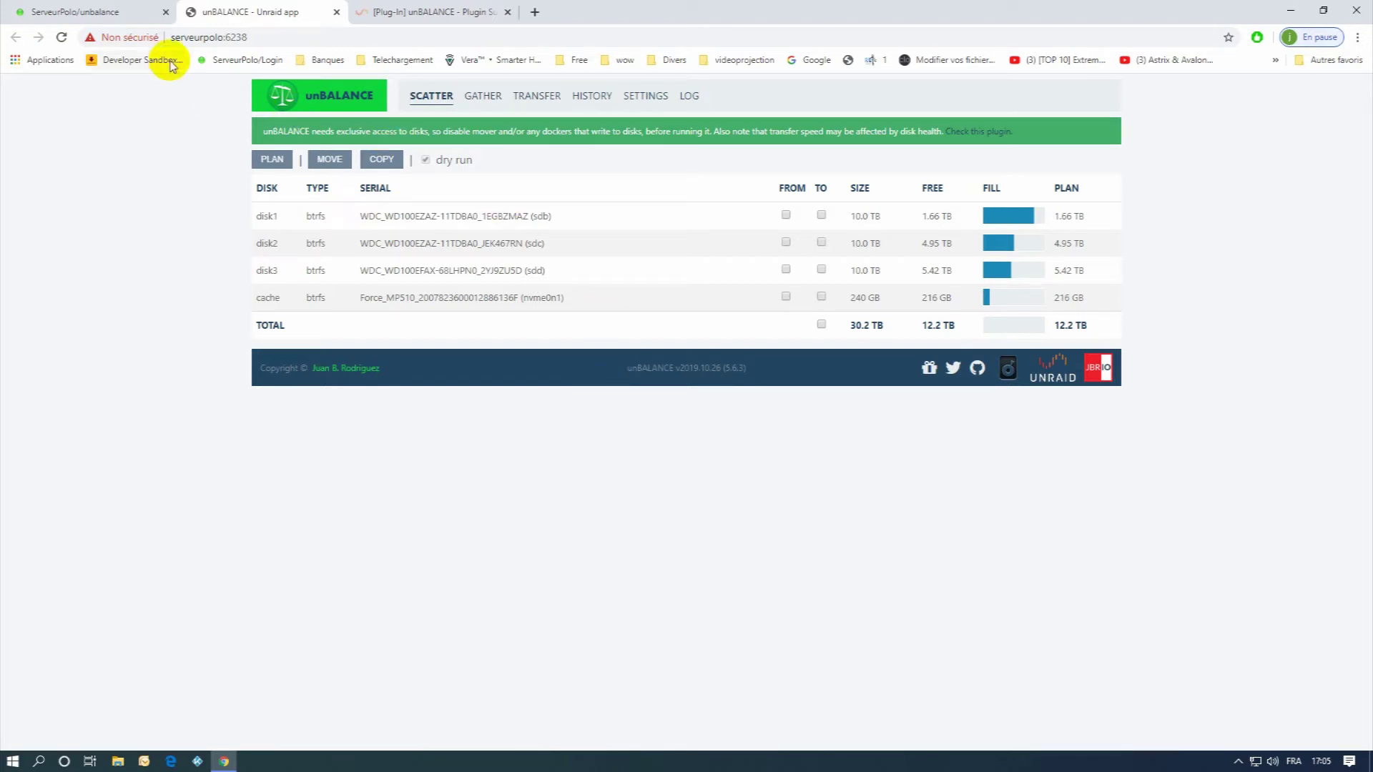
left_click(255, 37)
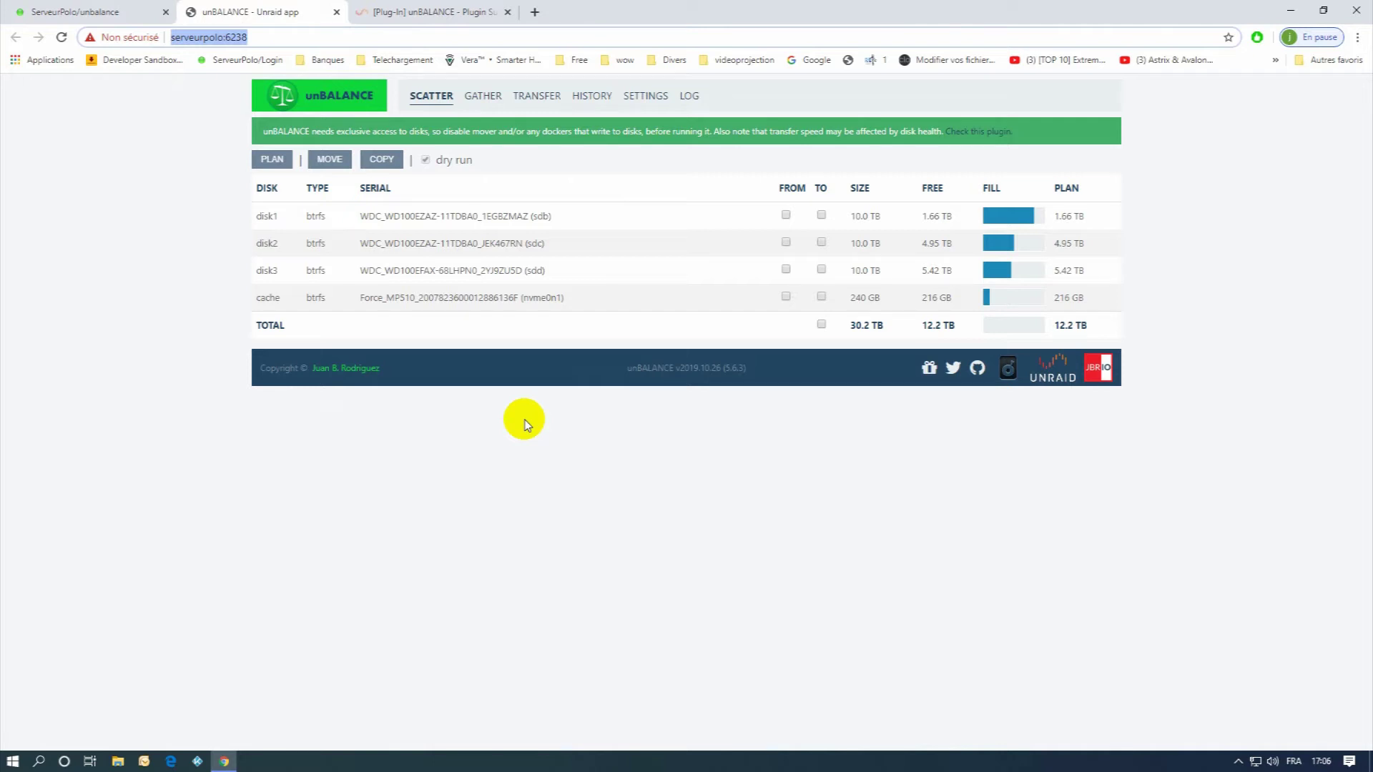
Step: Plan a gather operation with the Ma Musique share as the source folder and dismiss the permission warning
left_click(480, 97)
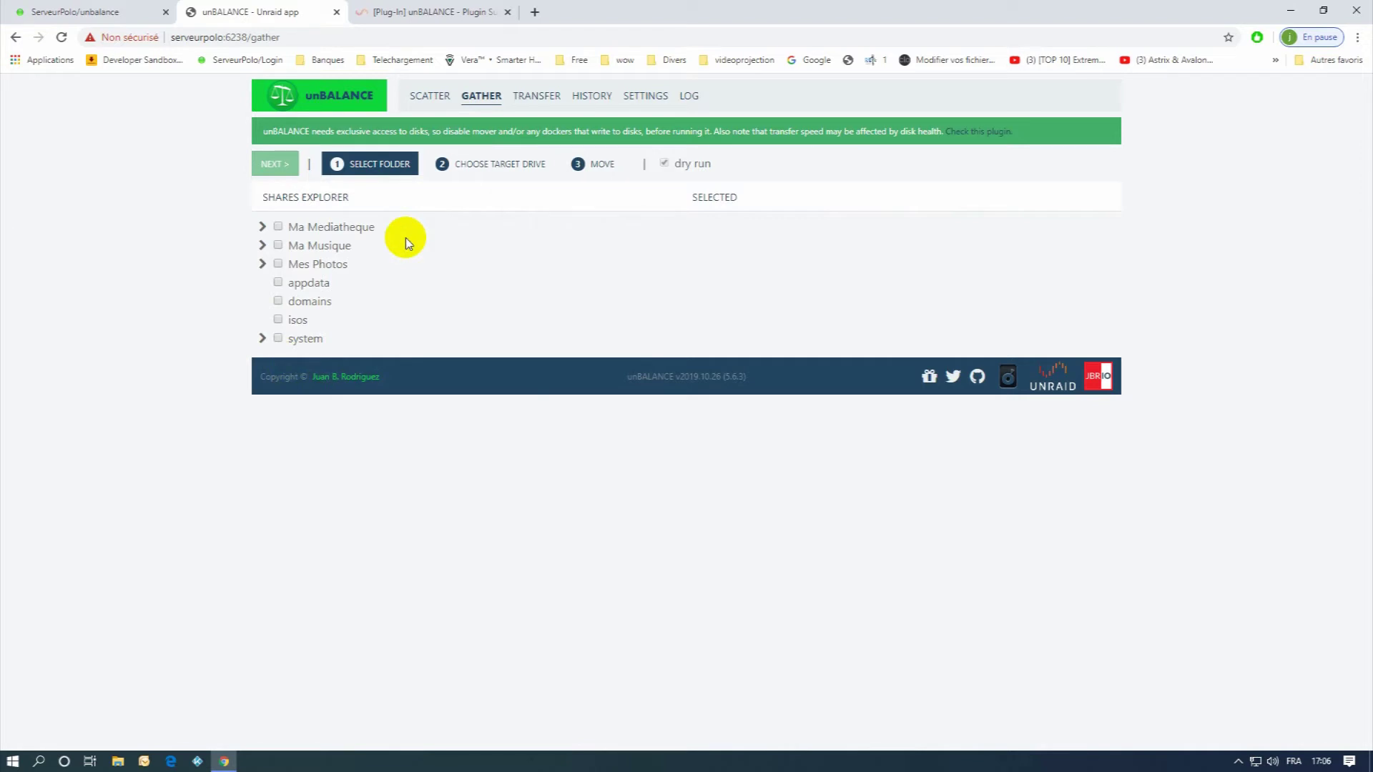
left_click(279, 247)
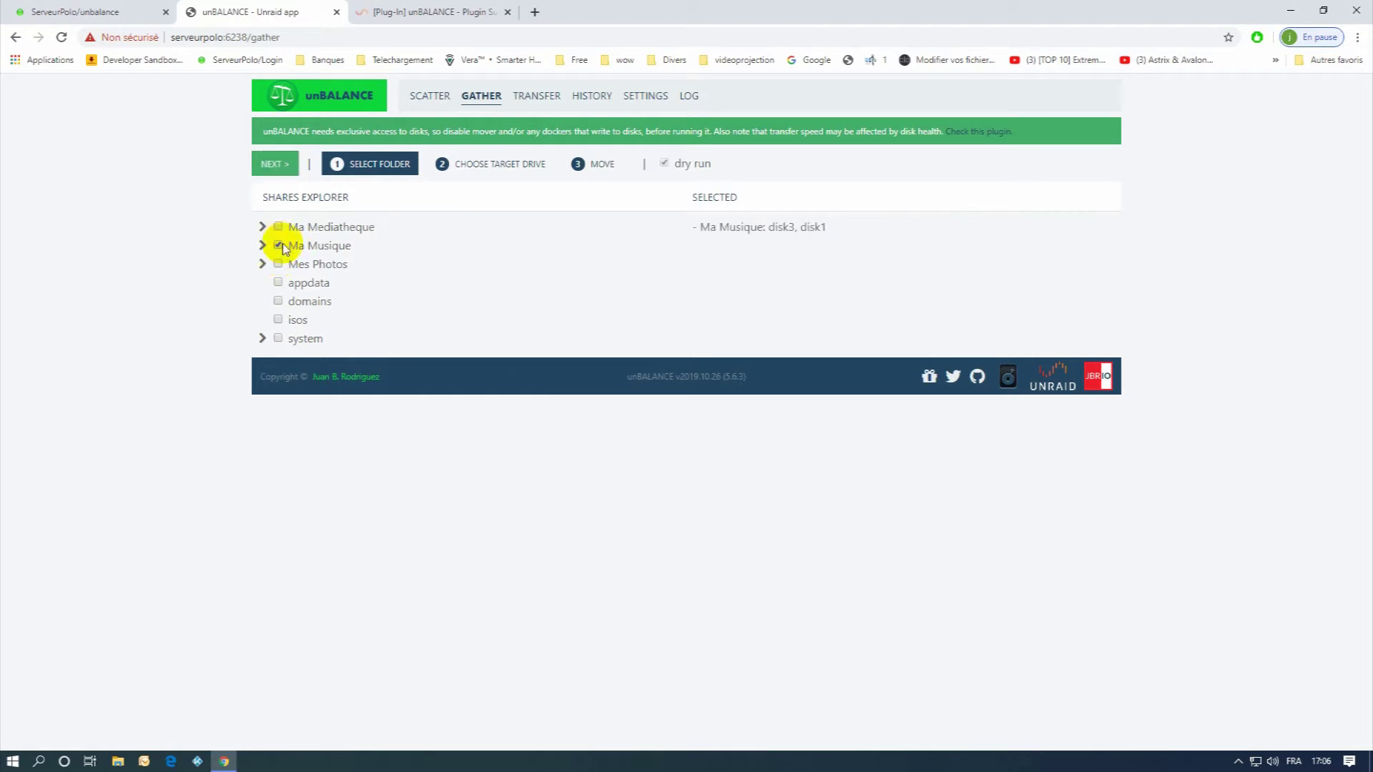
left_click(261, 246)
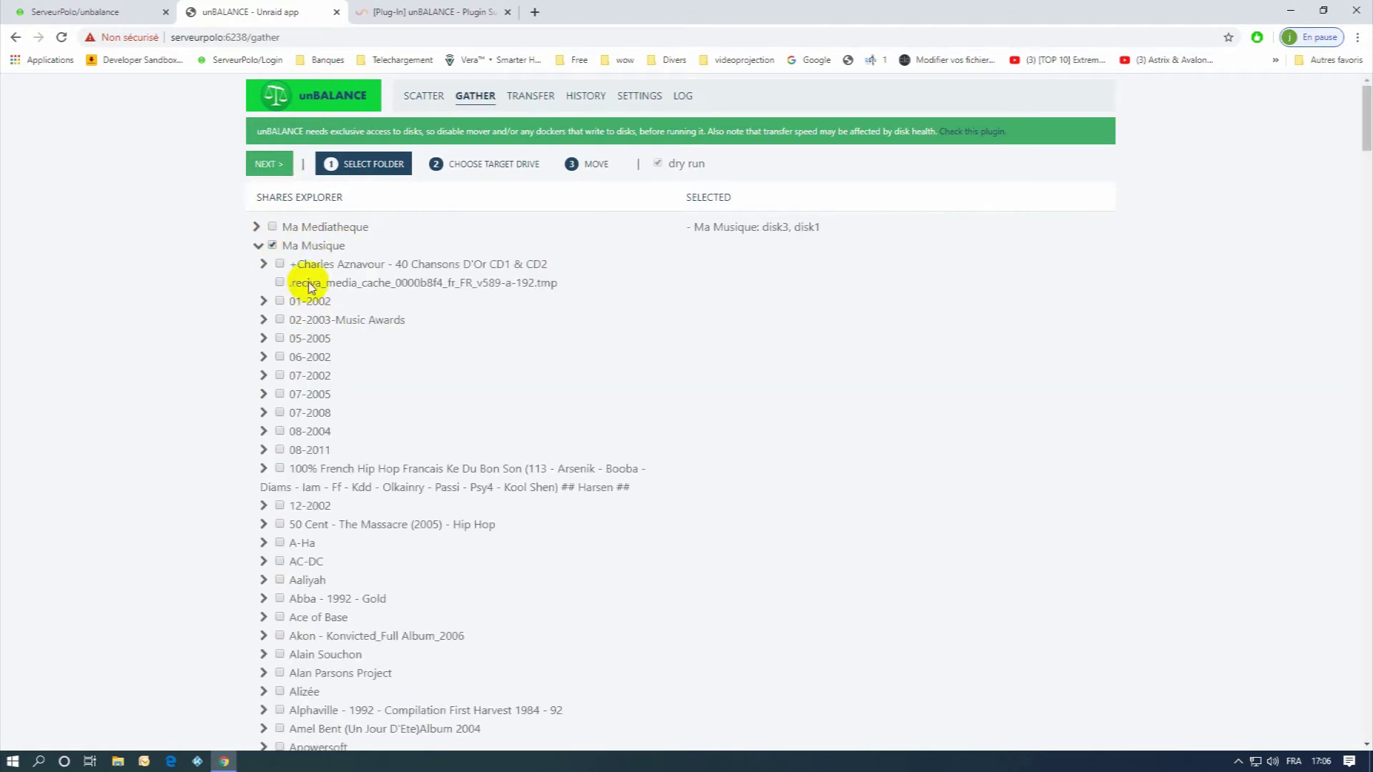
left_click(260, 248)
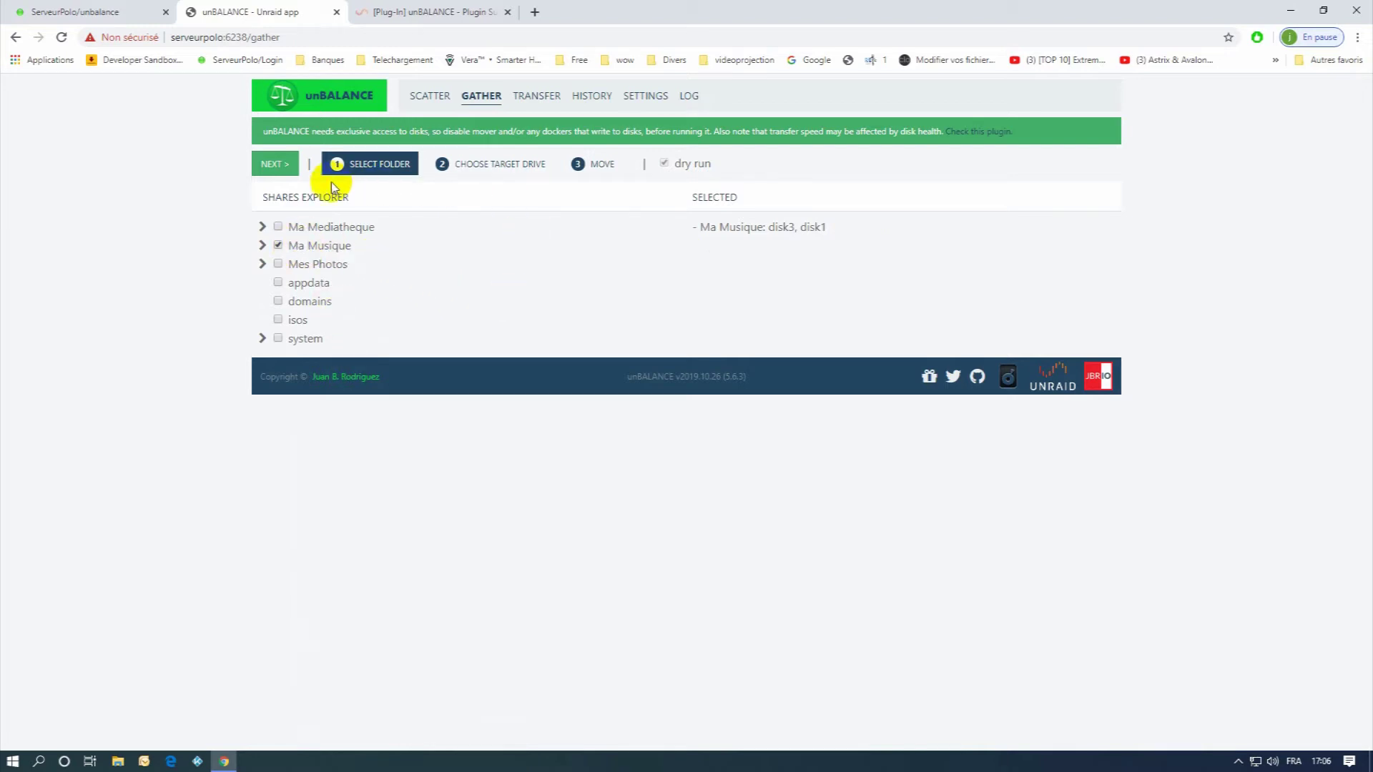
left_click(274, 166)
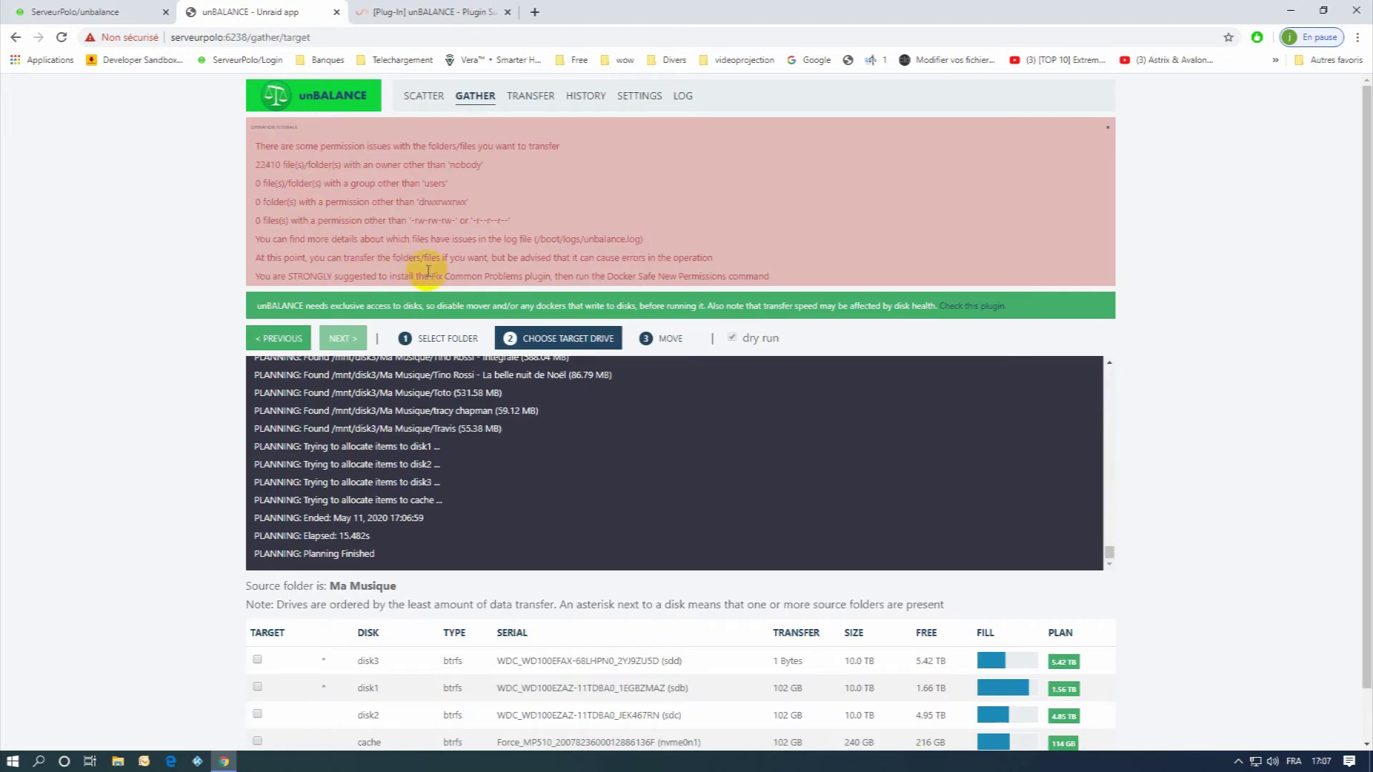
left_click_drag(787, 277, 255, 260)
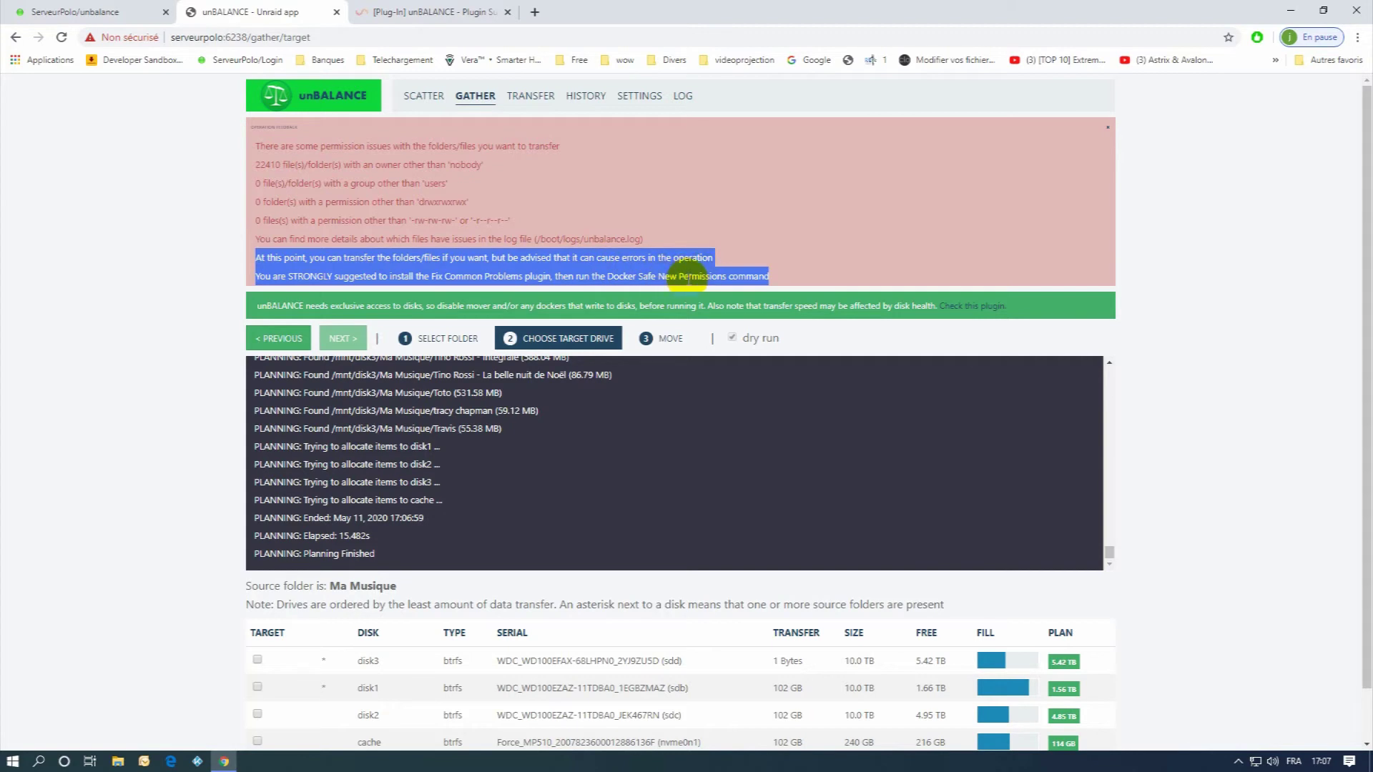
left_click(754, 276)
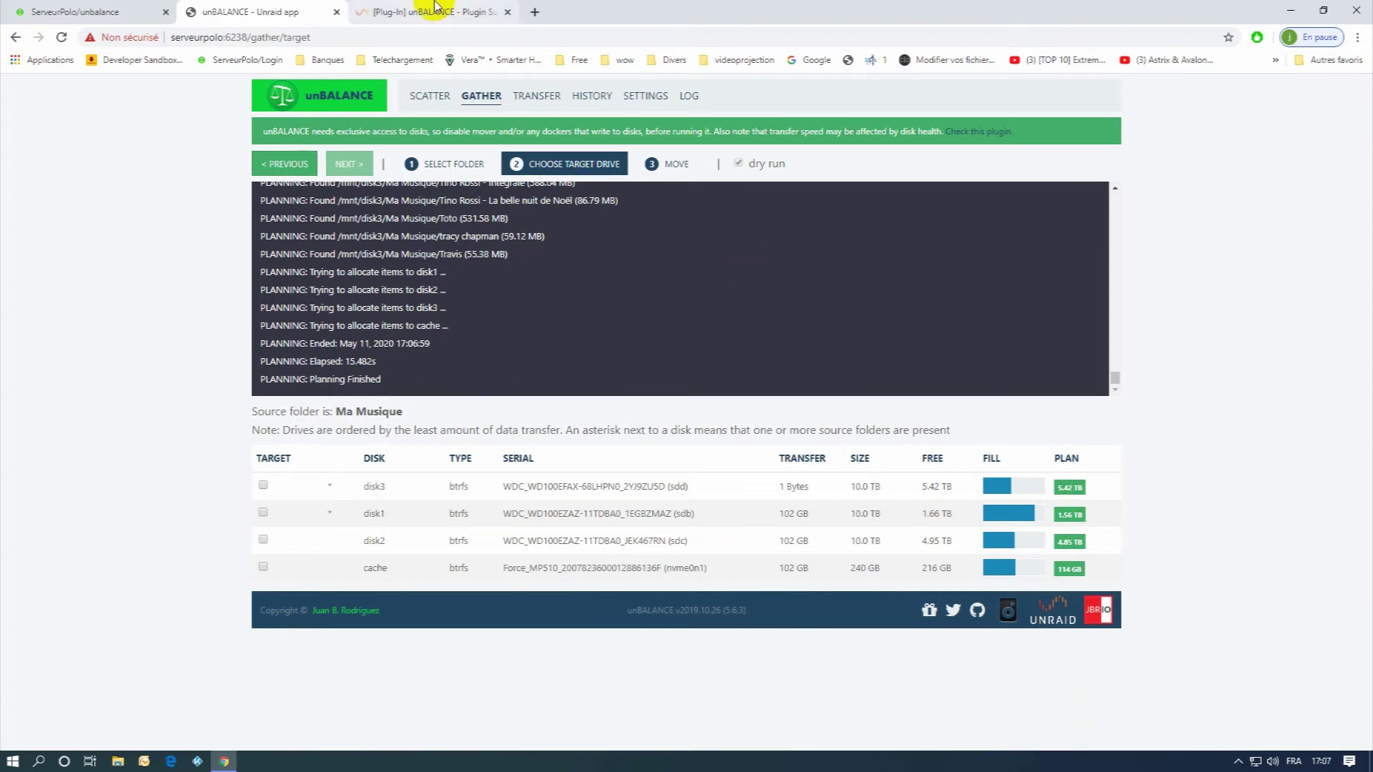
Step: Install the CA Fix Common Problems plugin on the Unraid server and open its settings page
left_click(64, 12)
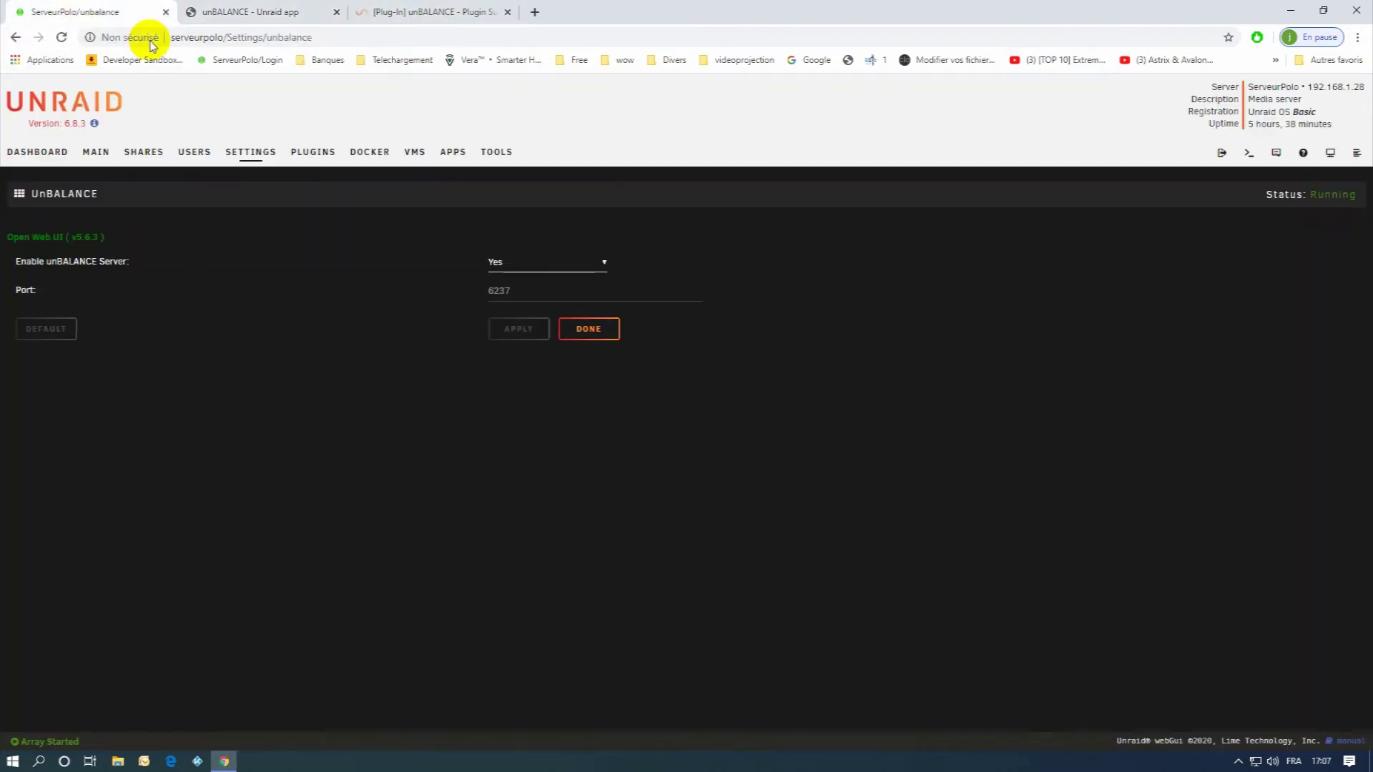
left_click(453, 153)
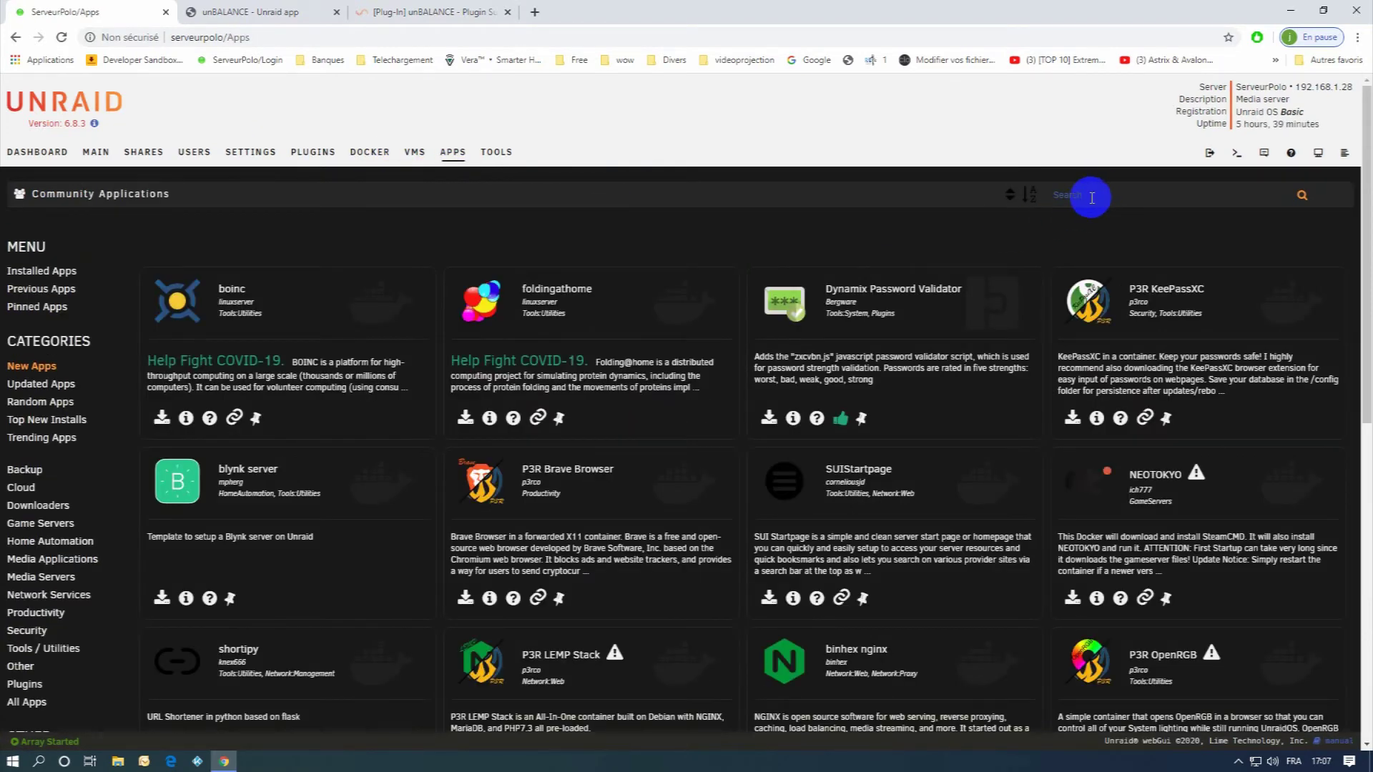
left_click(1076, 197)
type("fi")
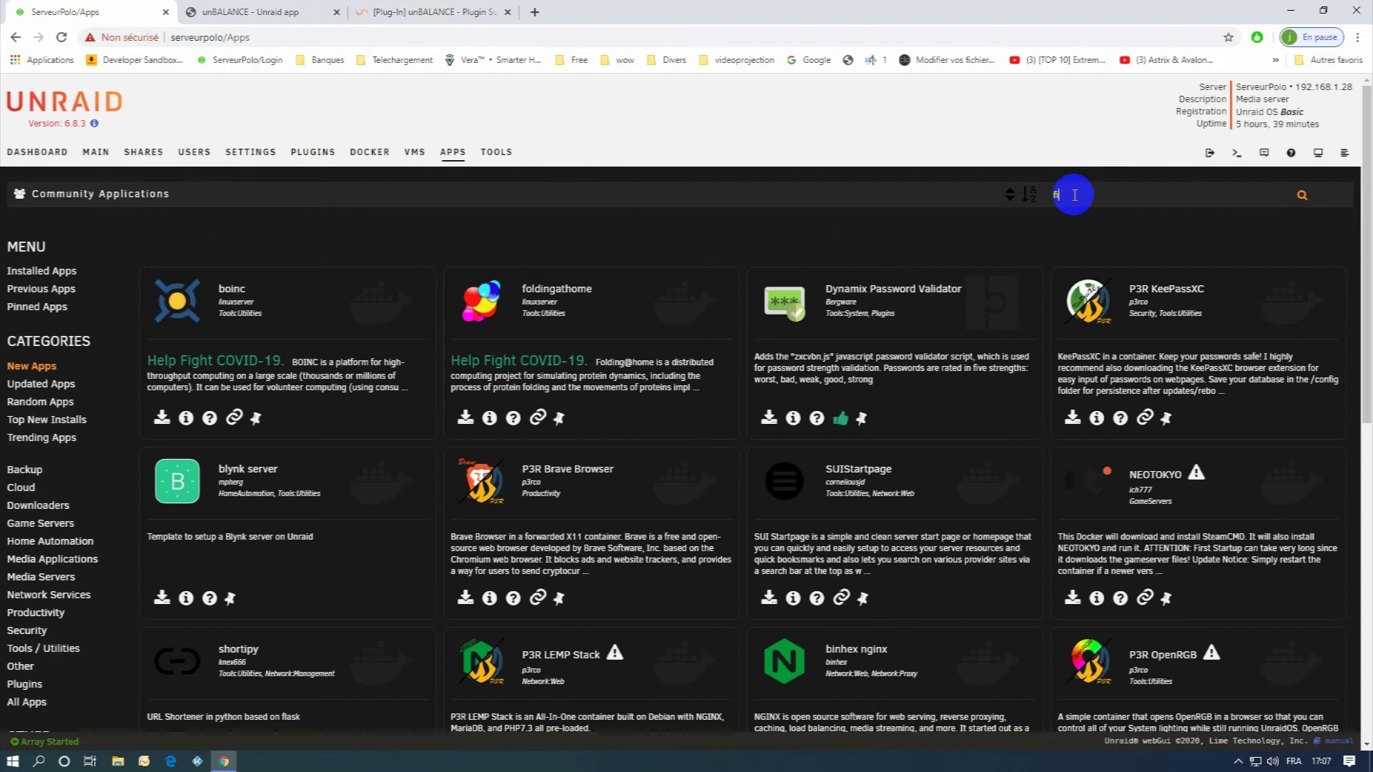
type("x")
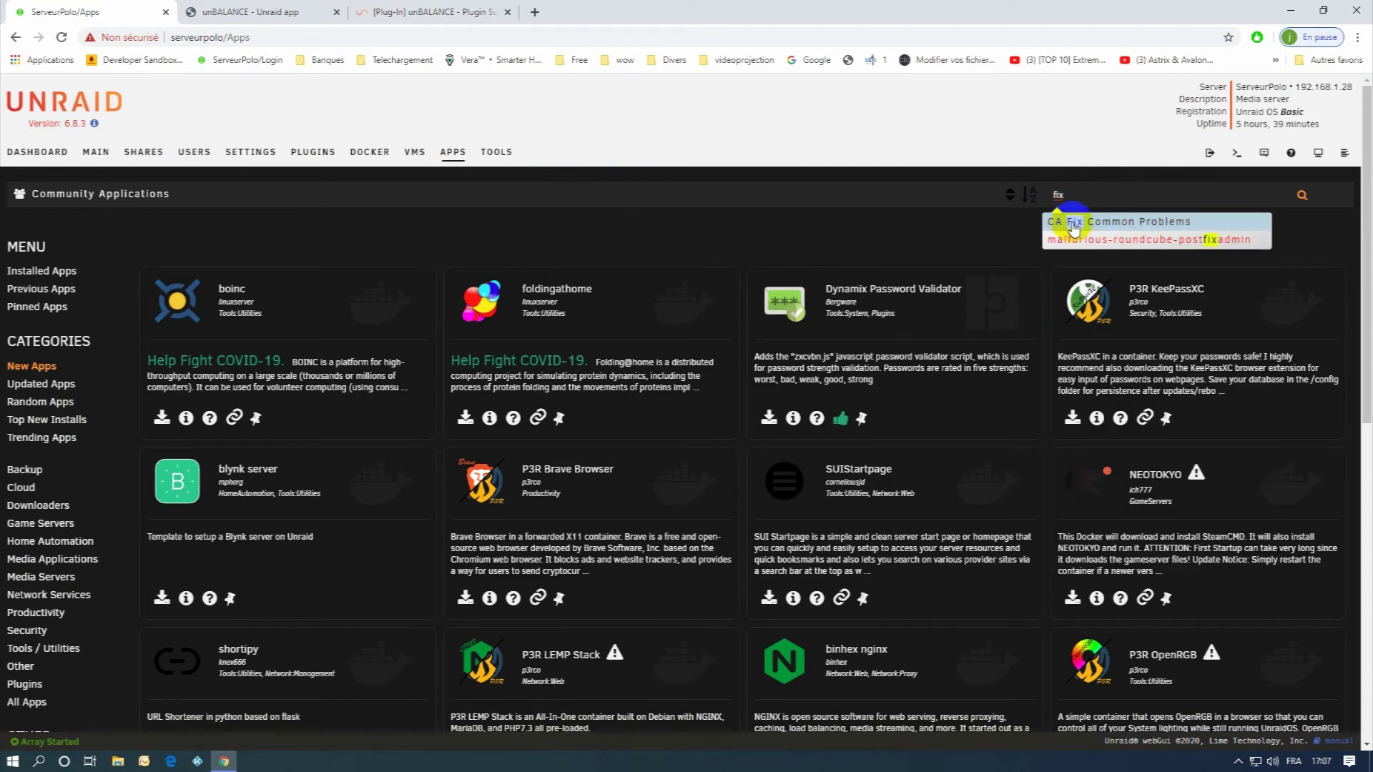
left_click(1072, 223)
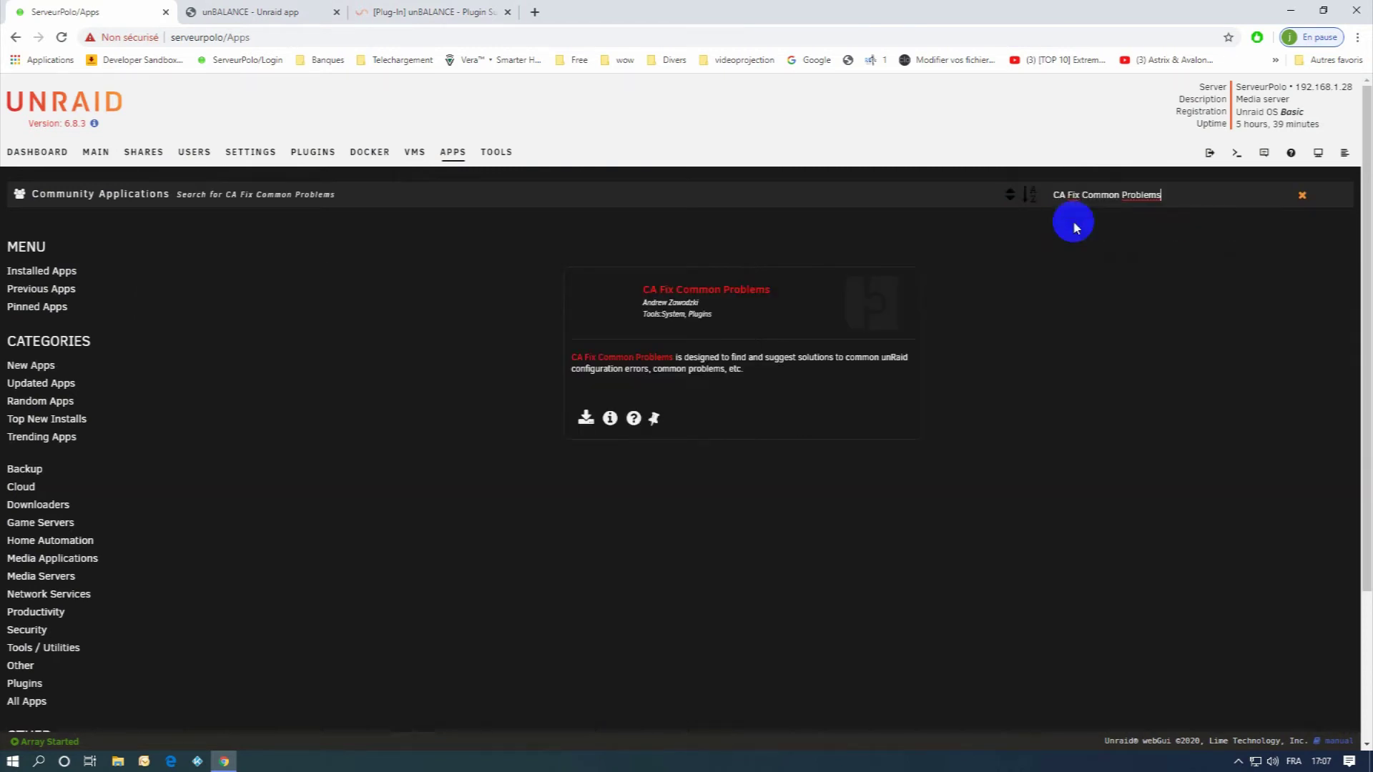
left_click(584, 419)
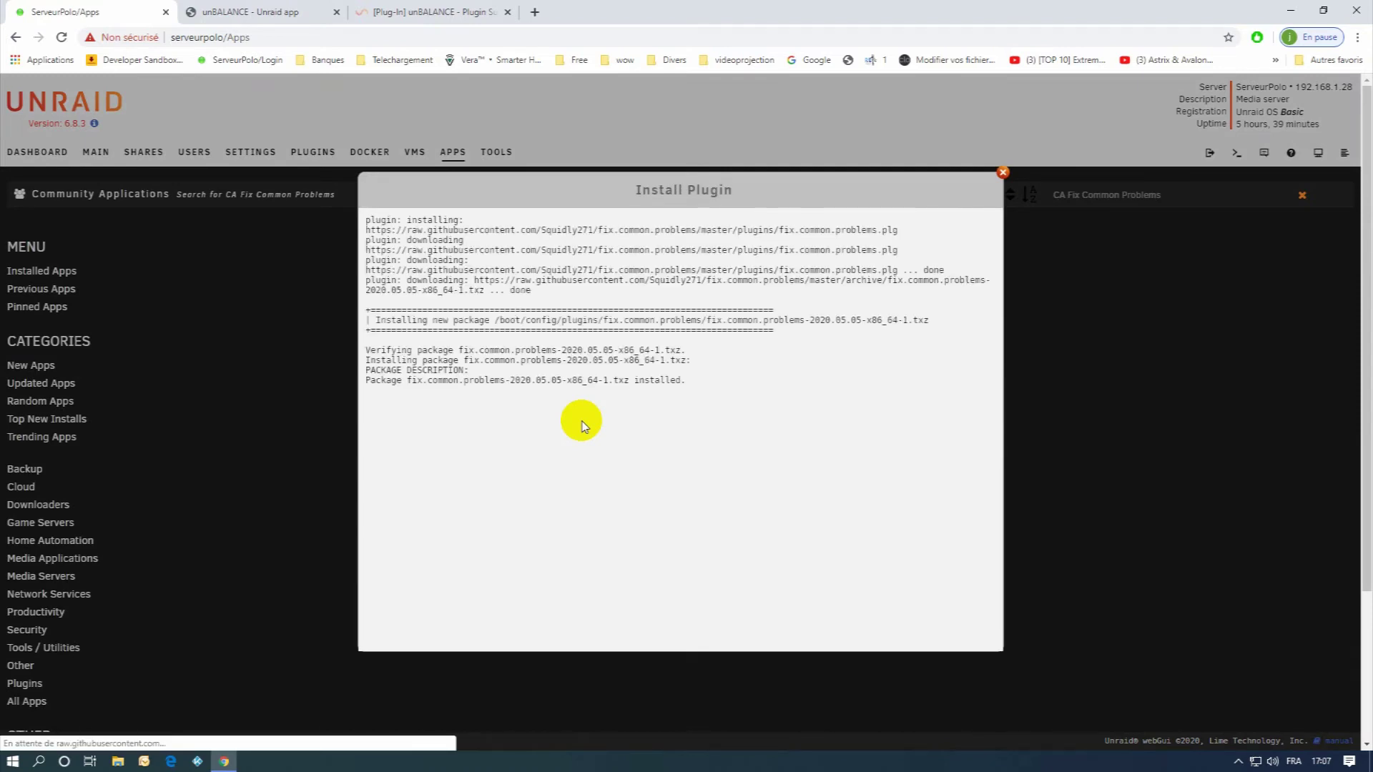
left_click(676, 563)
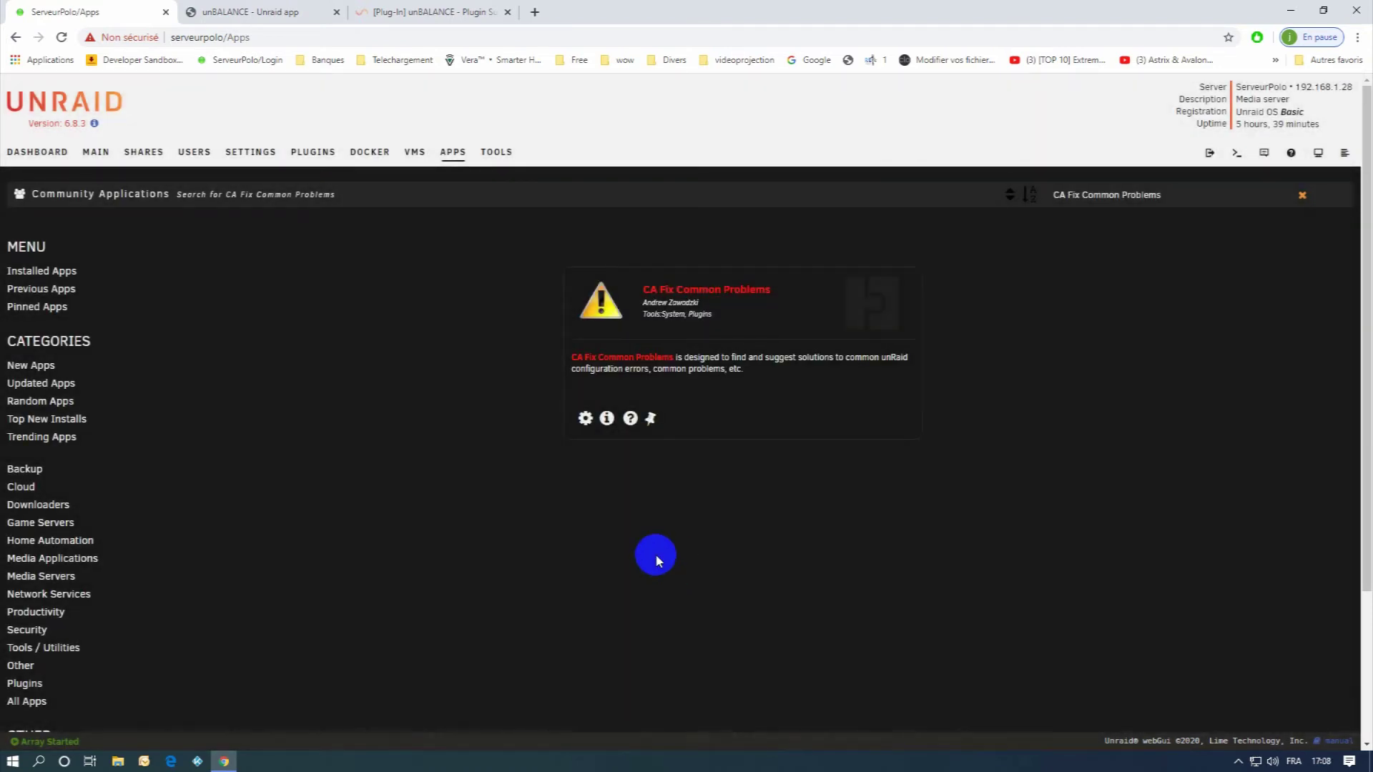
left_click(247, 154)
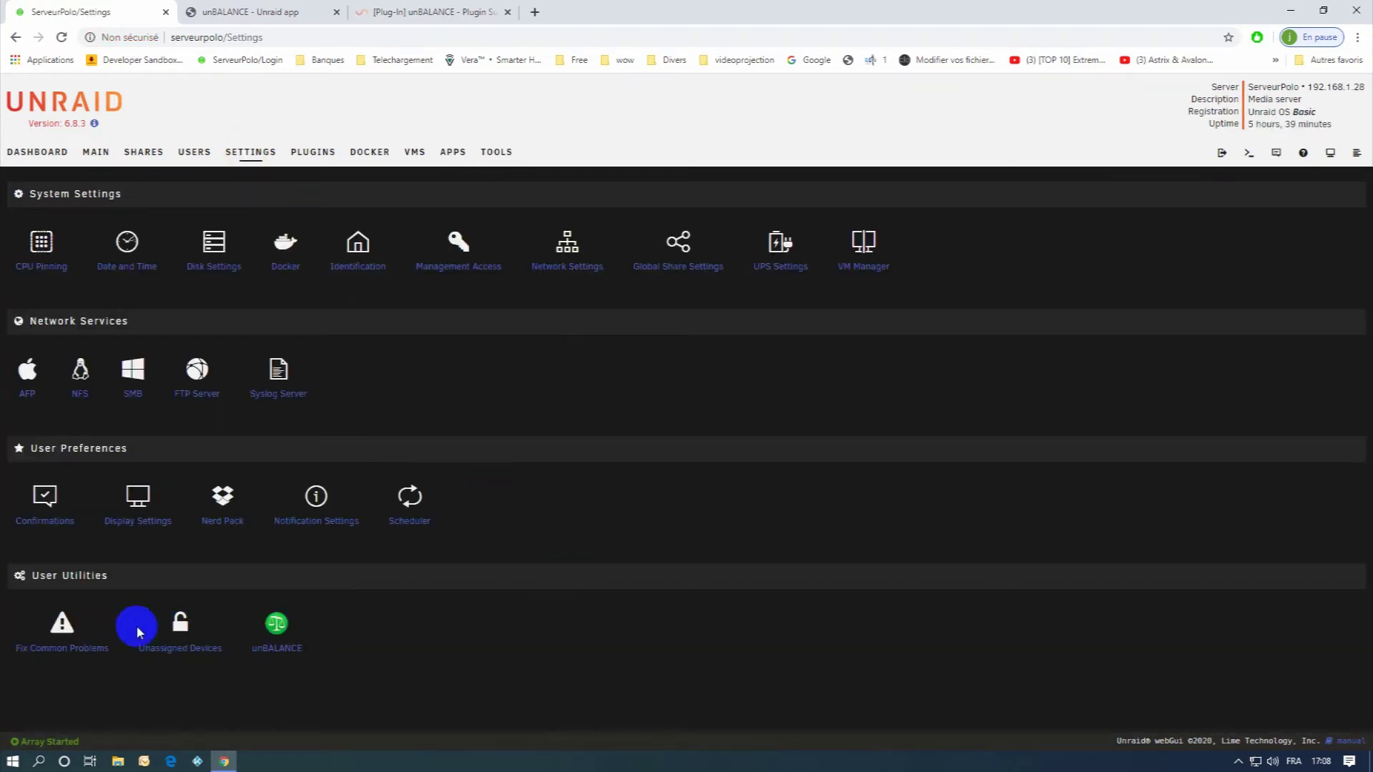
left_click(63, 650)
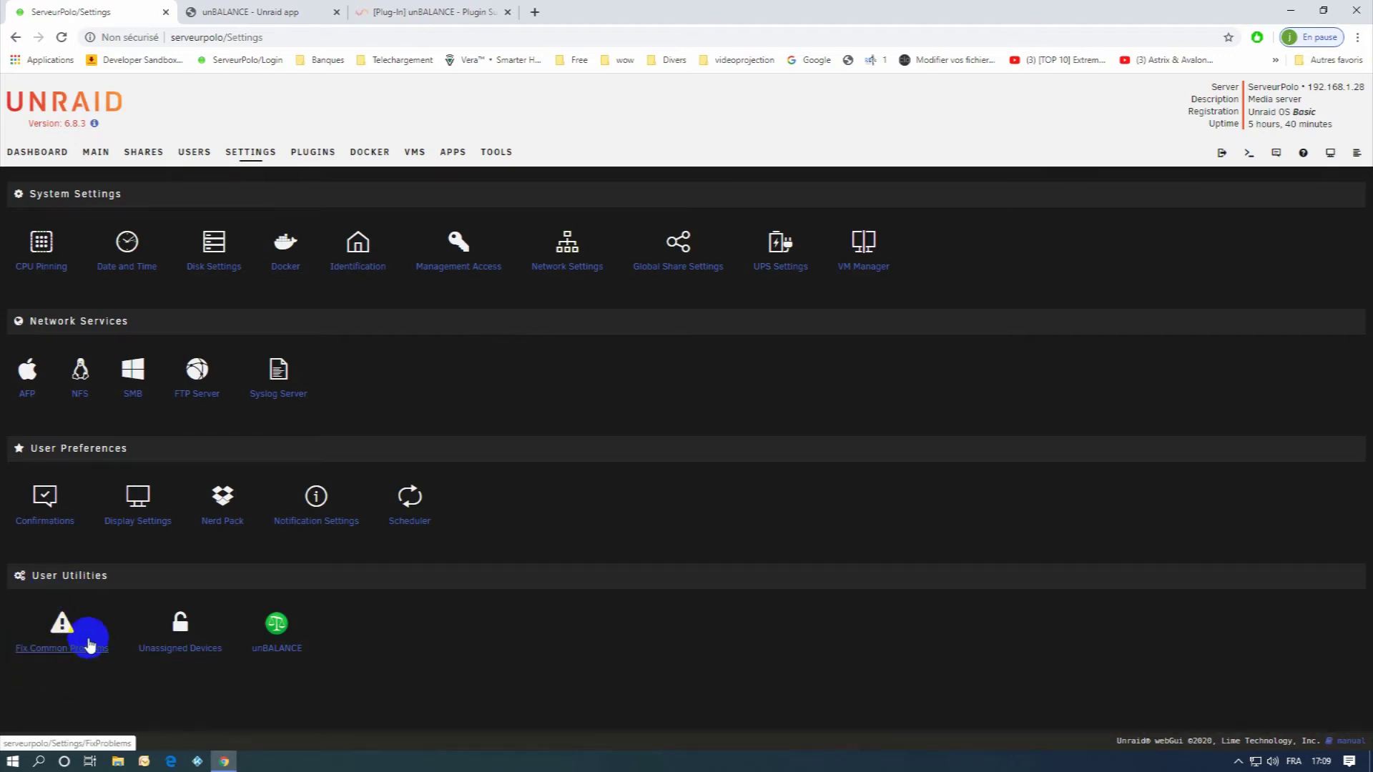
left_click(501, 154)
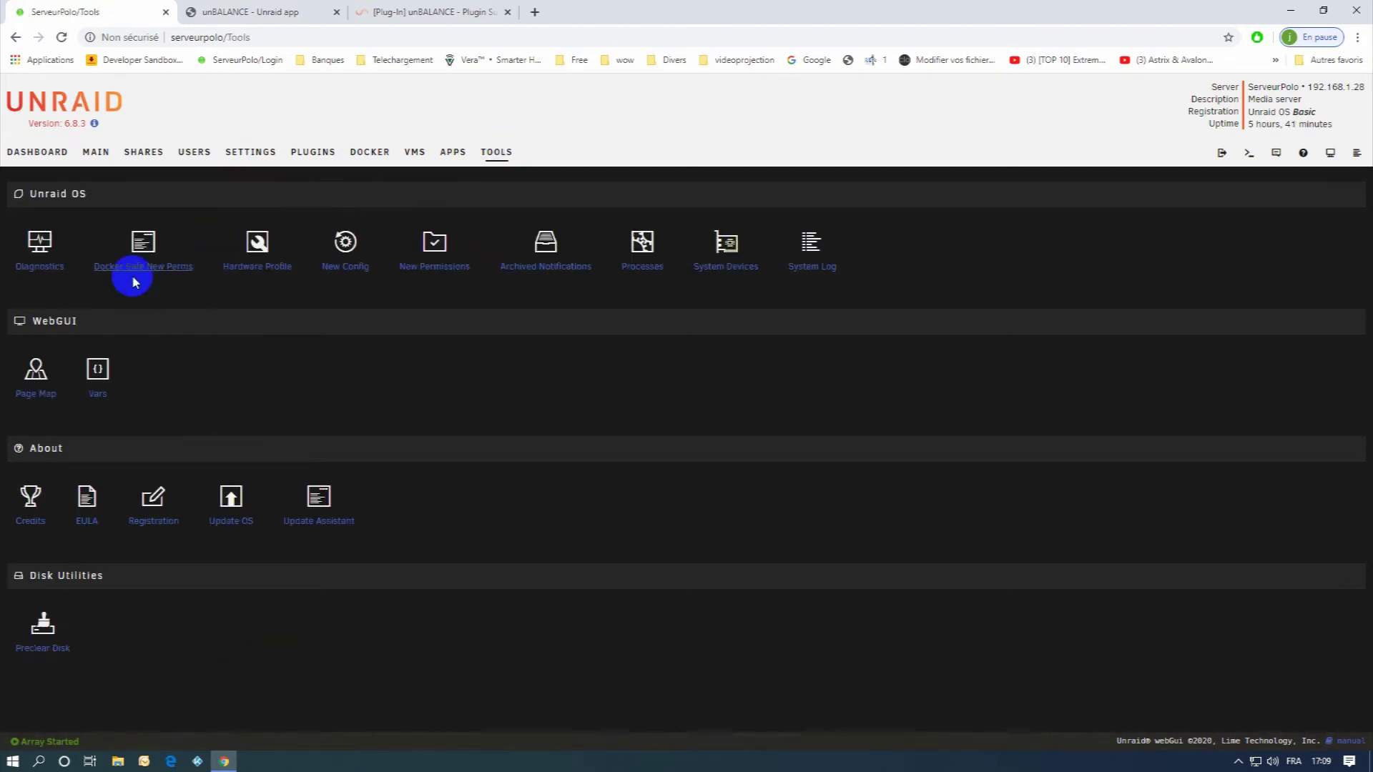
left_click(140, 266)
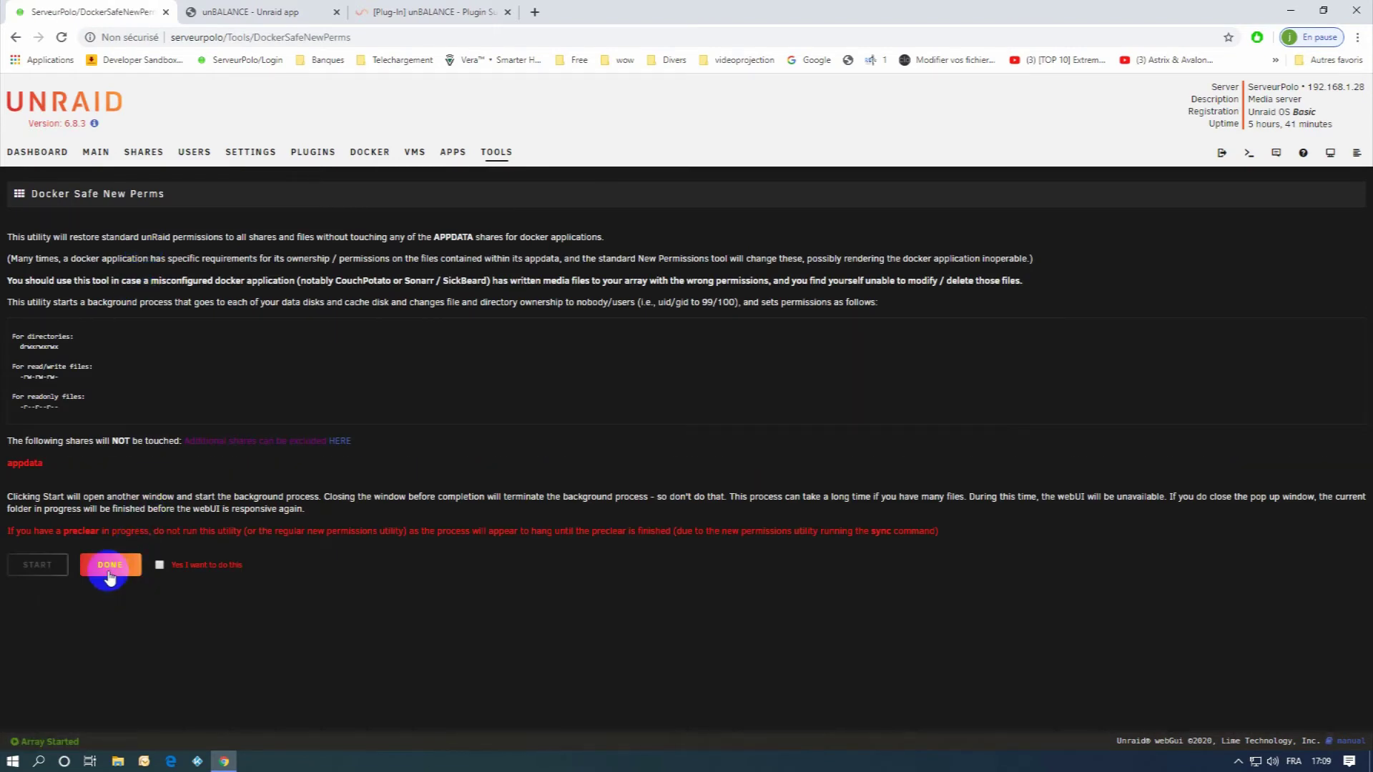
left_click(159, 565)
left_click(107, 565)
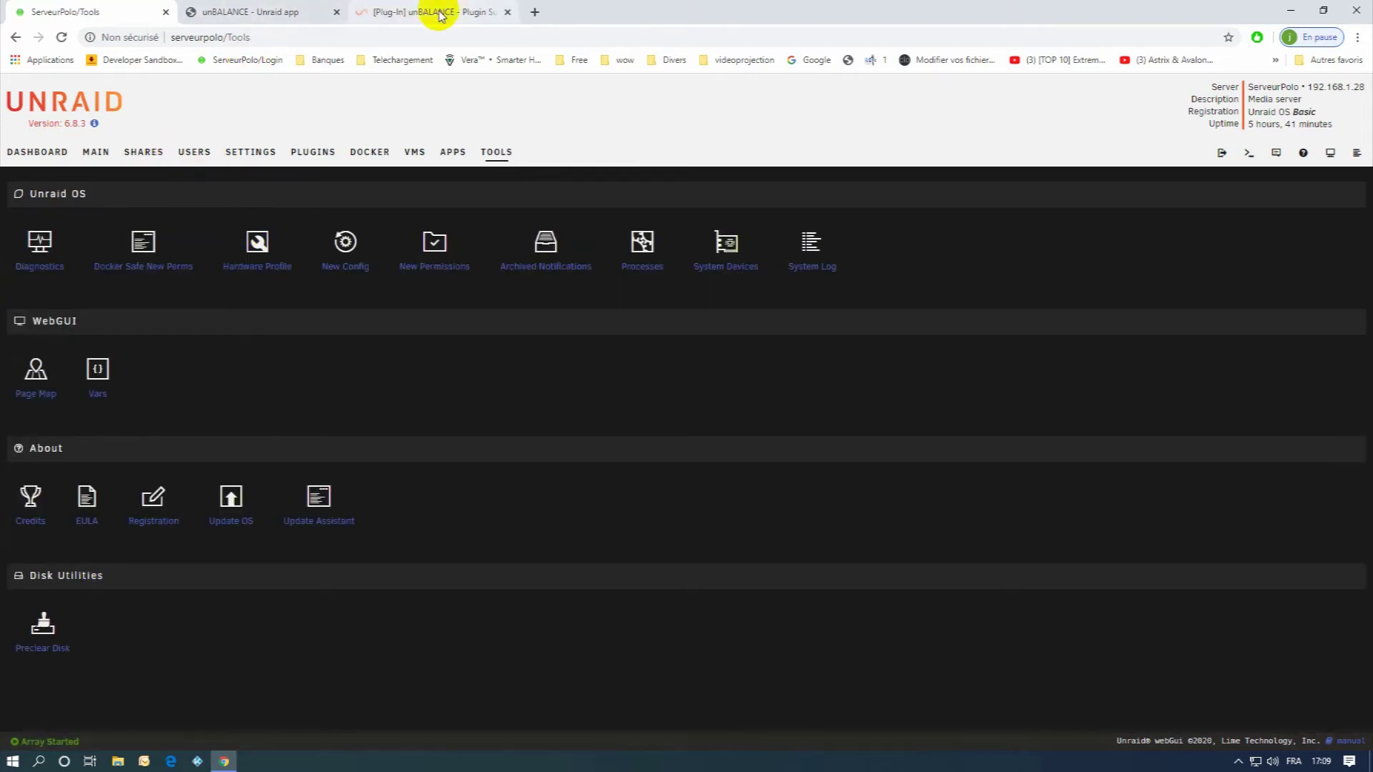
Step: Rerun the unBALANCE gather planning for the Ma Musique folder and dismiss the resulting notice
left_click(268, 12)
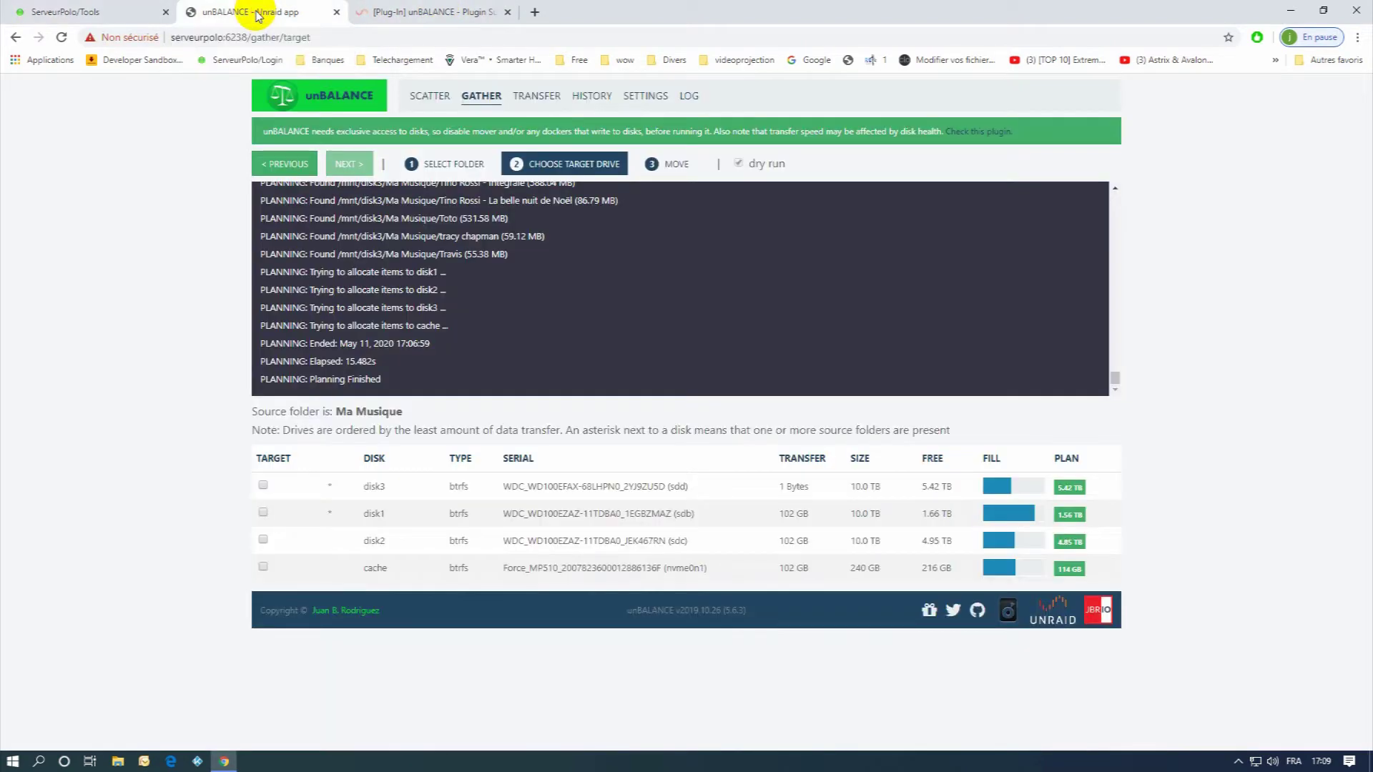
left_click(273, 164)
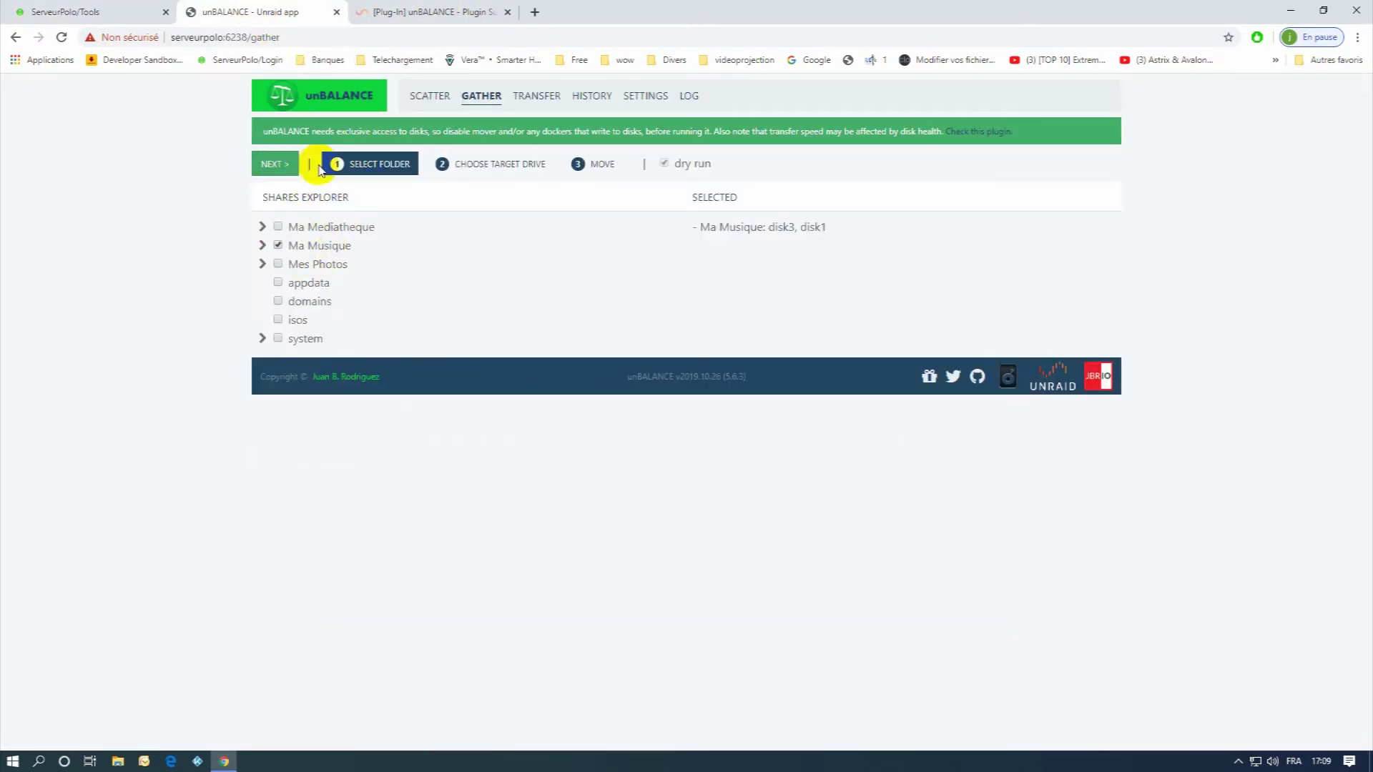
left_click(273, 164)
left_click(580, 299)
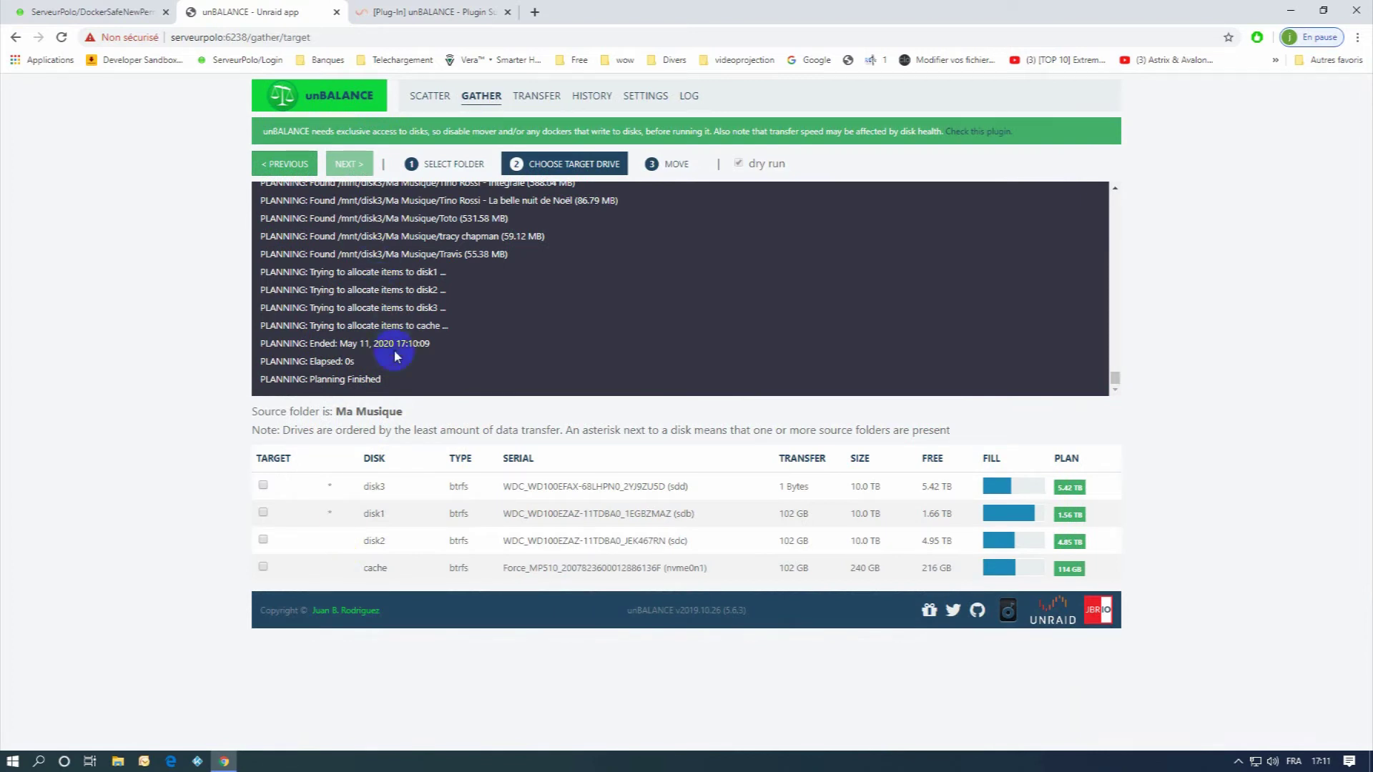
Step: Run Docker Safe New Permissions on the Unraid server, confirming that the operation is wanted
left_click(93, 12)
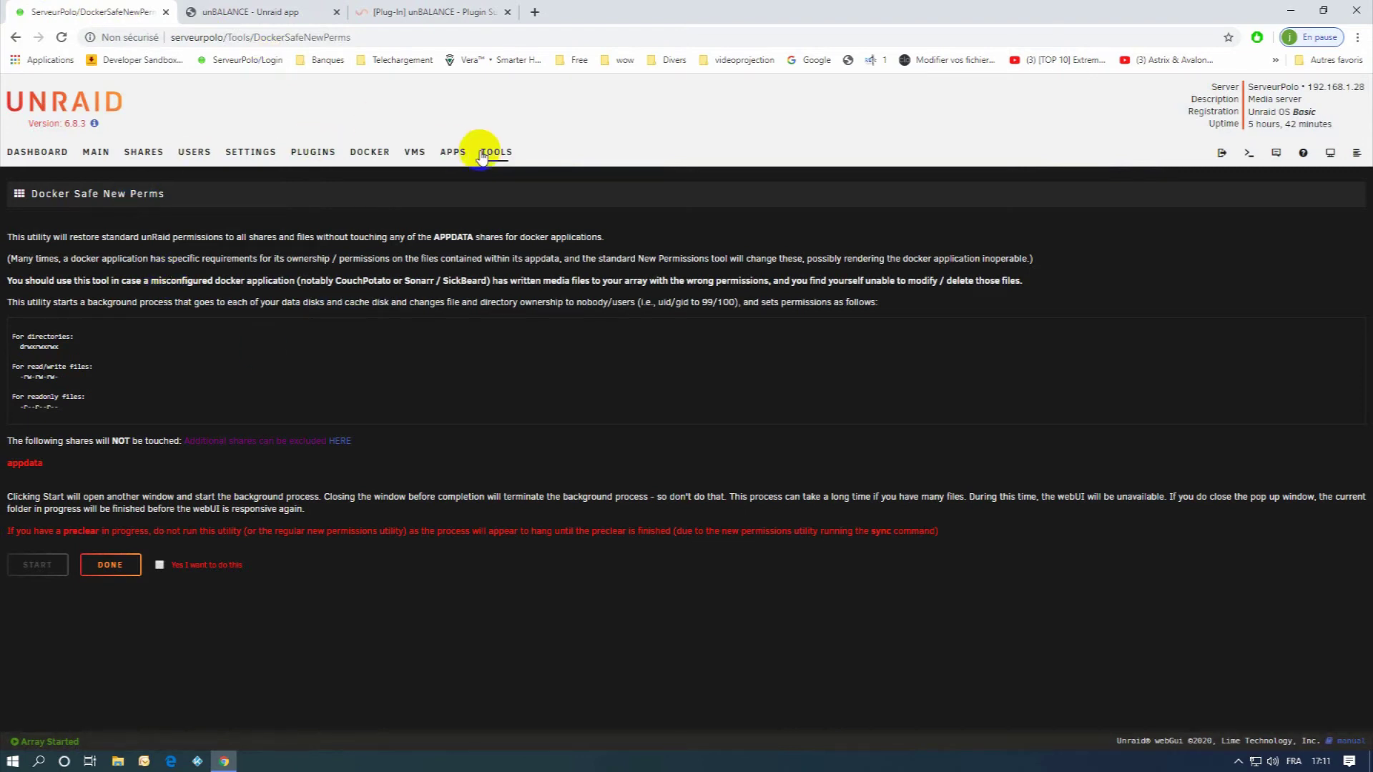
left_click(159, 565)
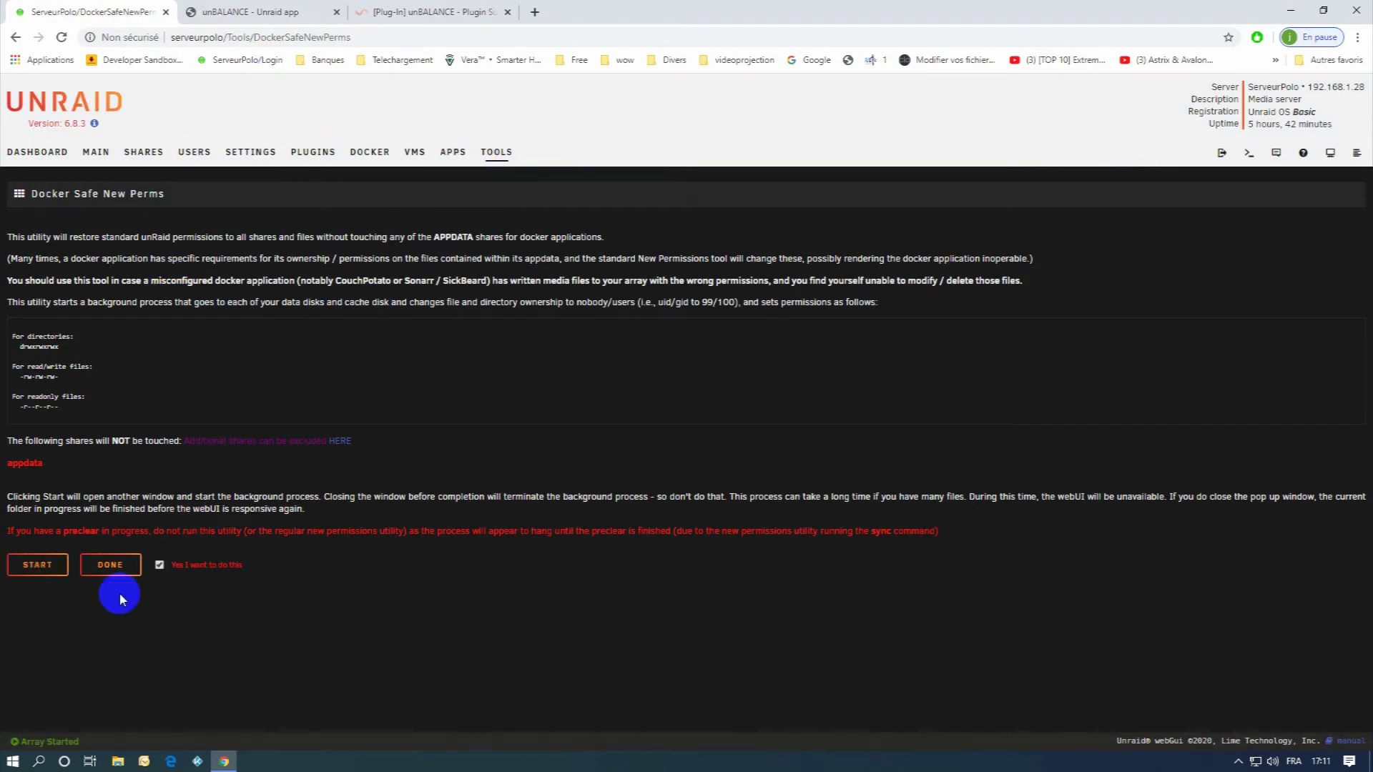
left_click(30, 565)
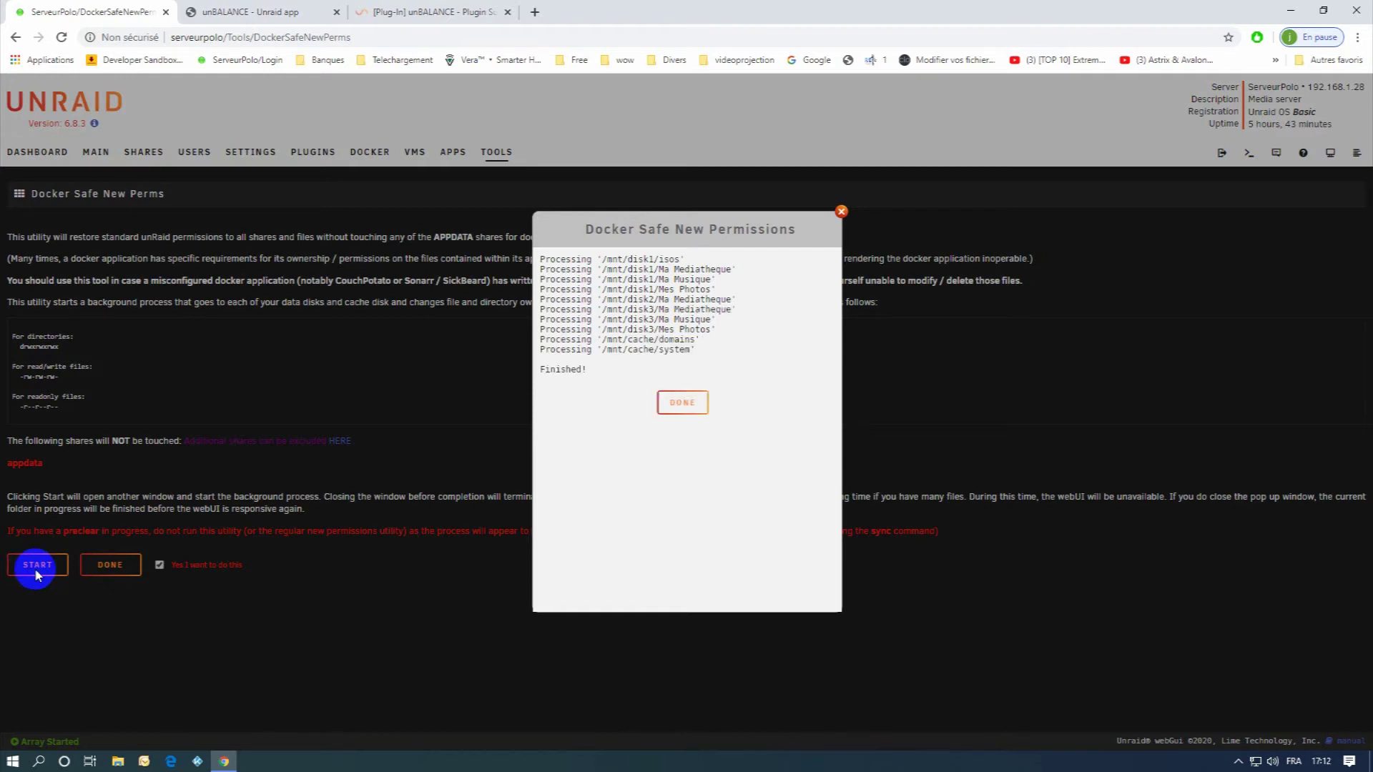
Step: Close the finished permissions run and redo the unBALANCE gather planning for the Ma Musique folder with dry run off
left_click(693, 405)
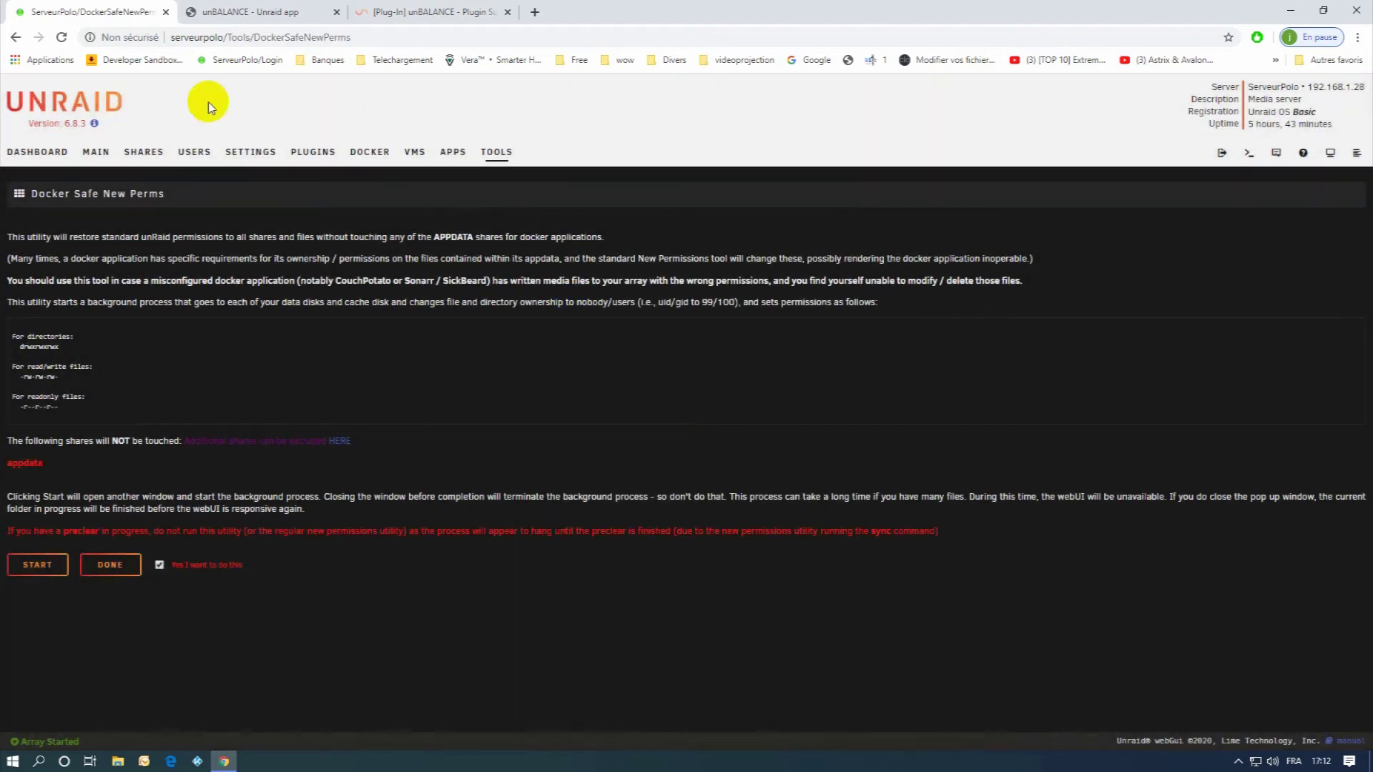
left_click(250, 13)
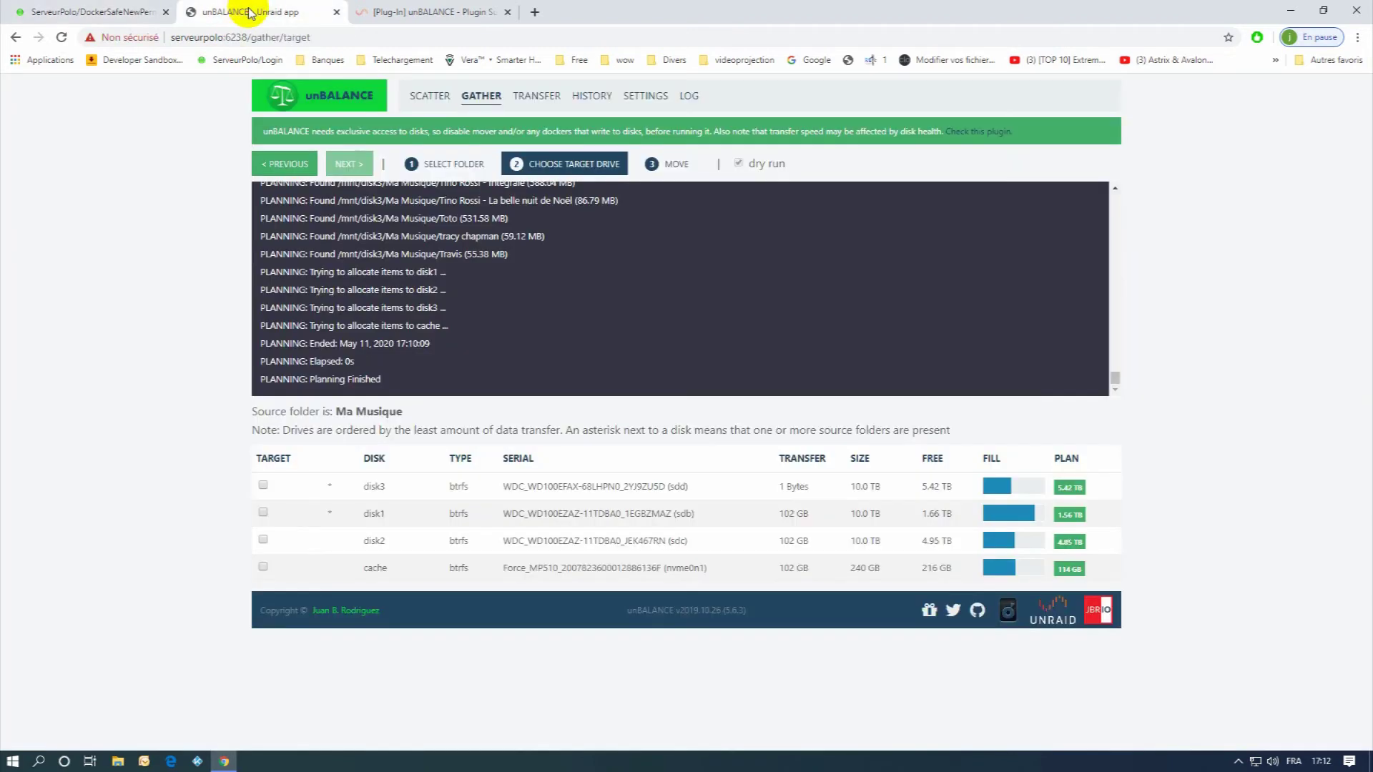
left_click(285, 165)
left_click(263, 169)
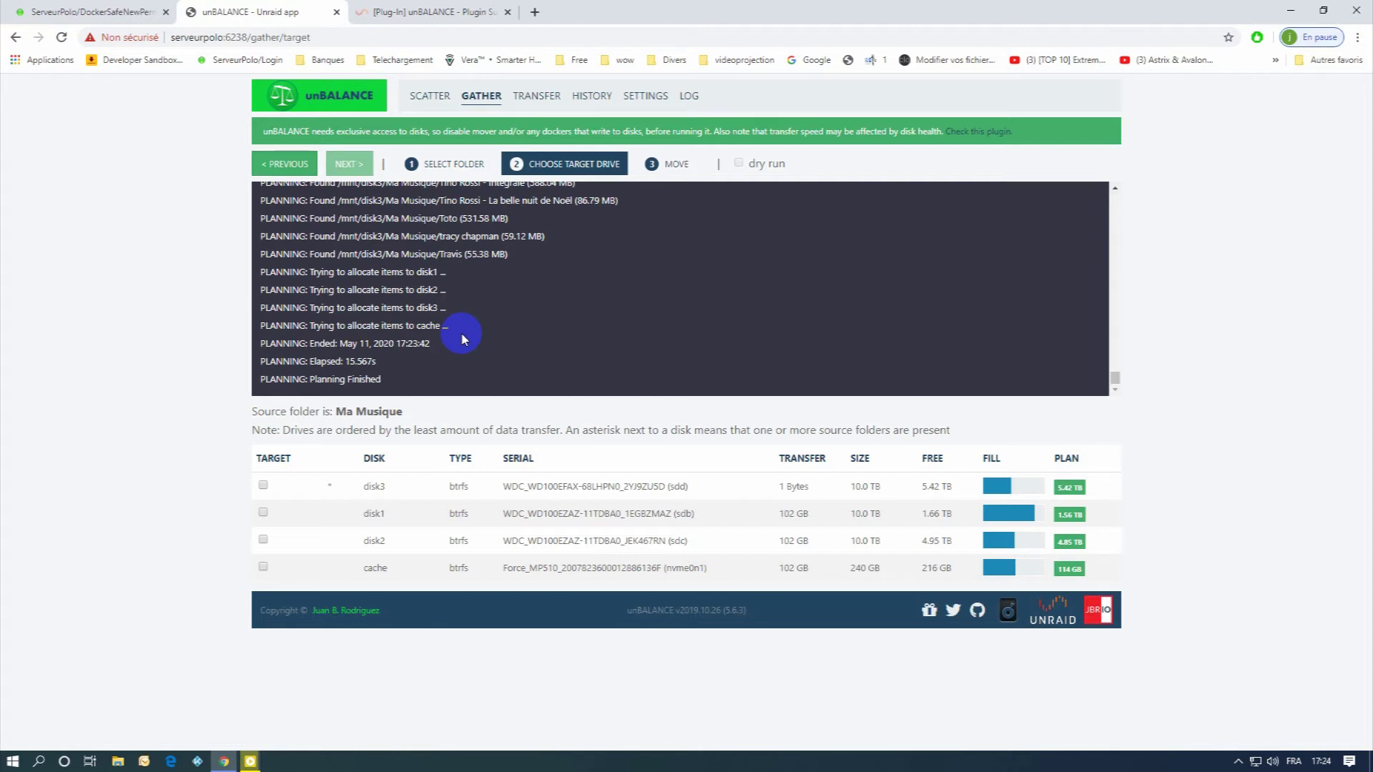
Step: Choose disk2 as the gather target for Ma Musique and start the real transfer
left_click(264, 541)
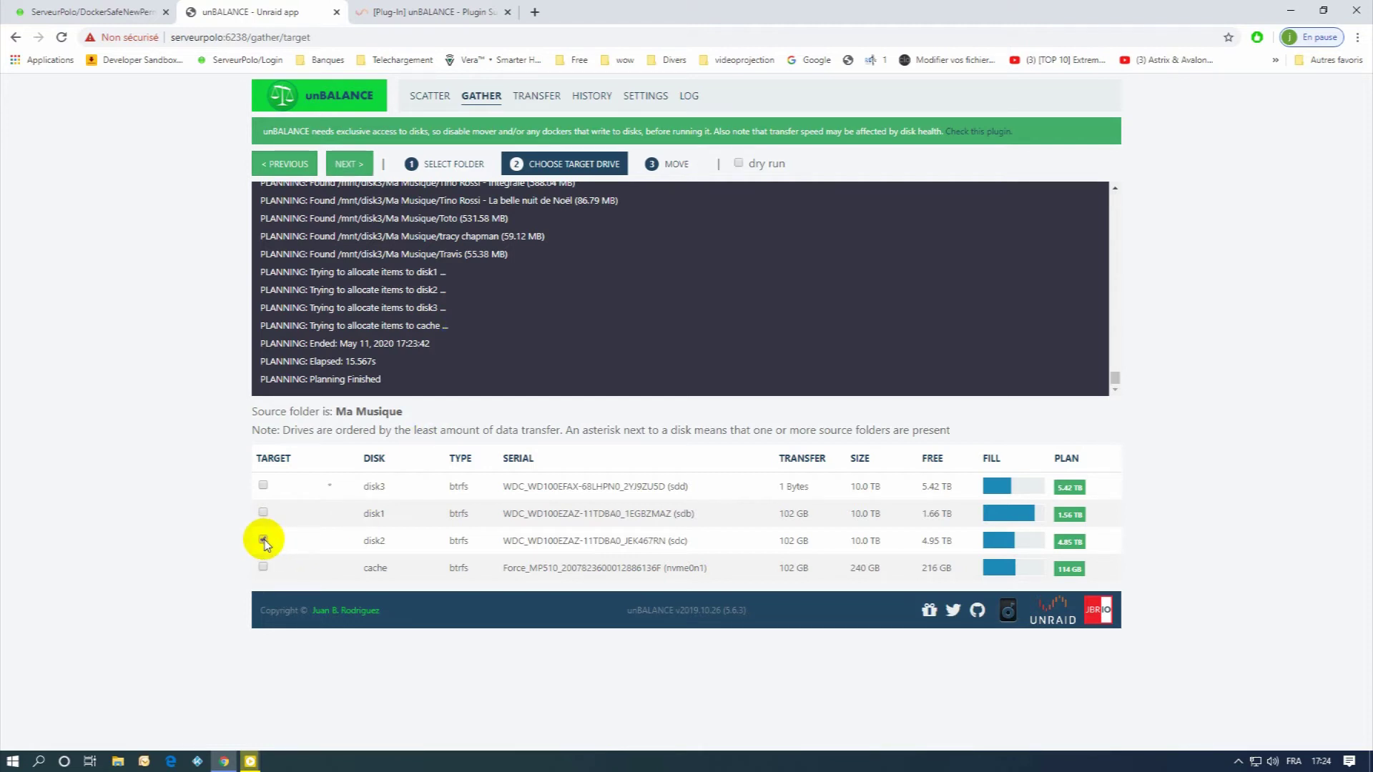
left_click(349, 165)
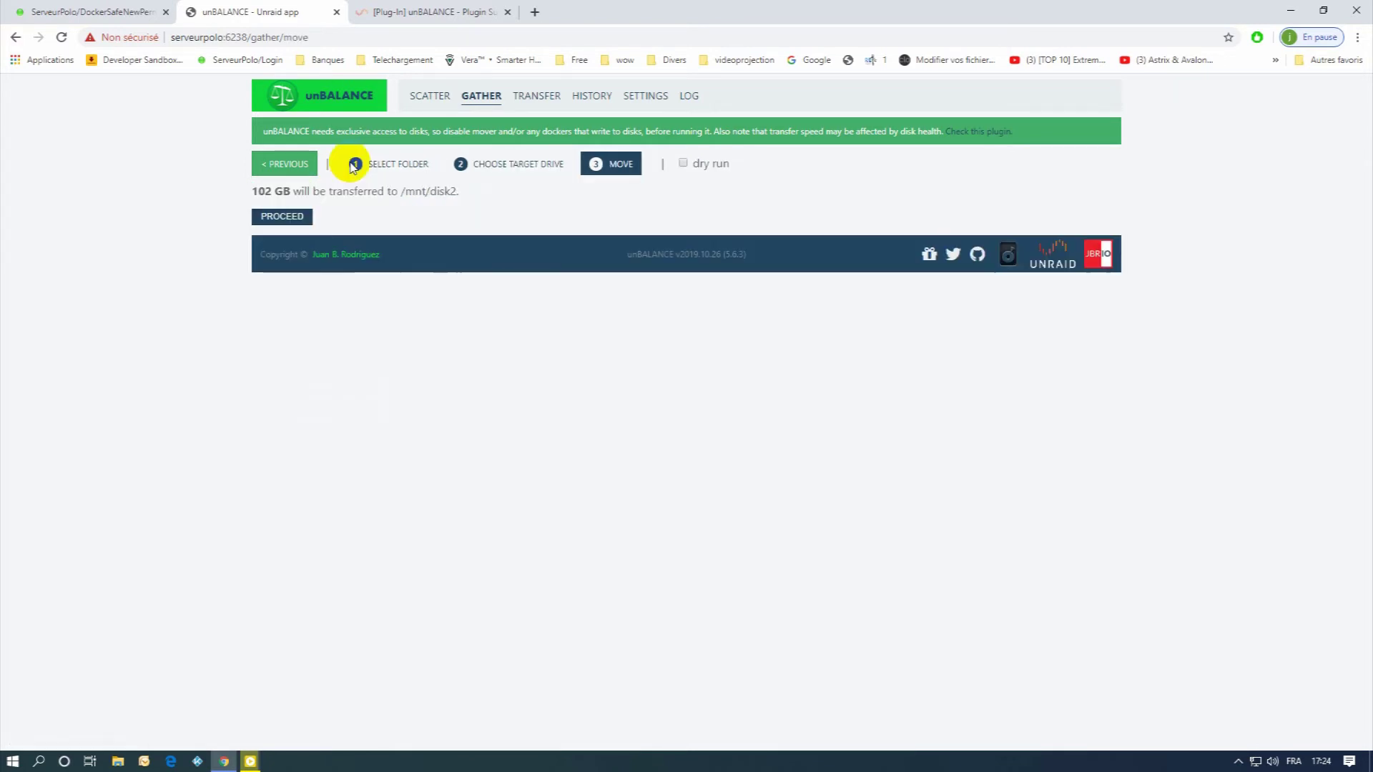
left_click(282, 217)
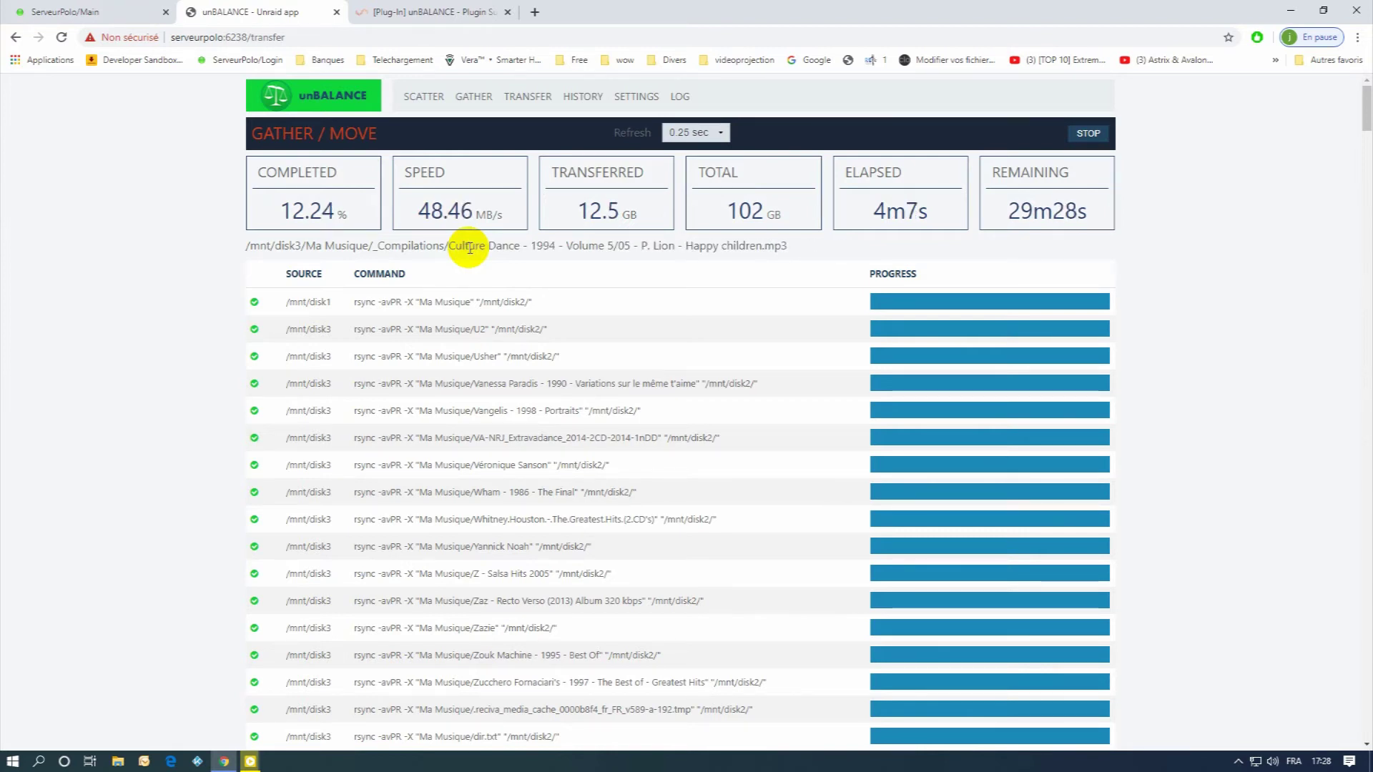
Step: Check the array's disk usage on the Unraid server and compute the share sizes on all disks
left_click(85, 11)
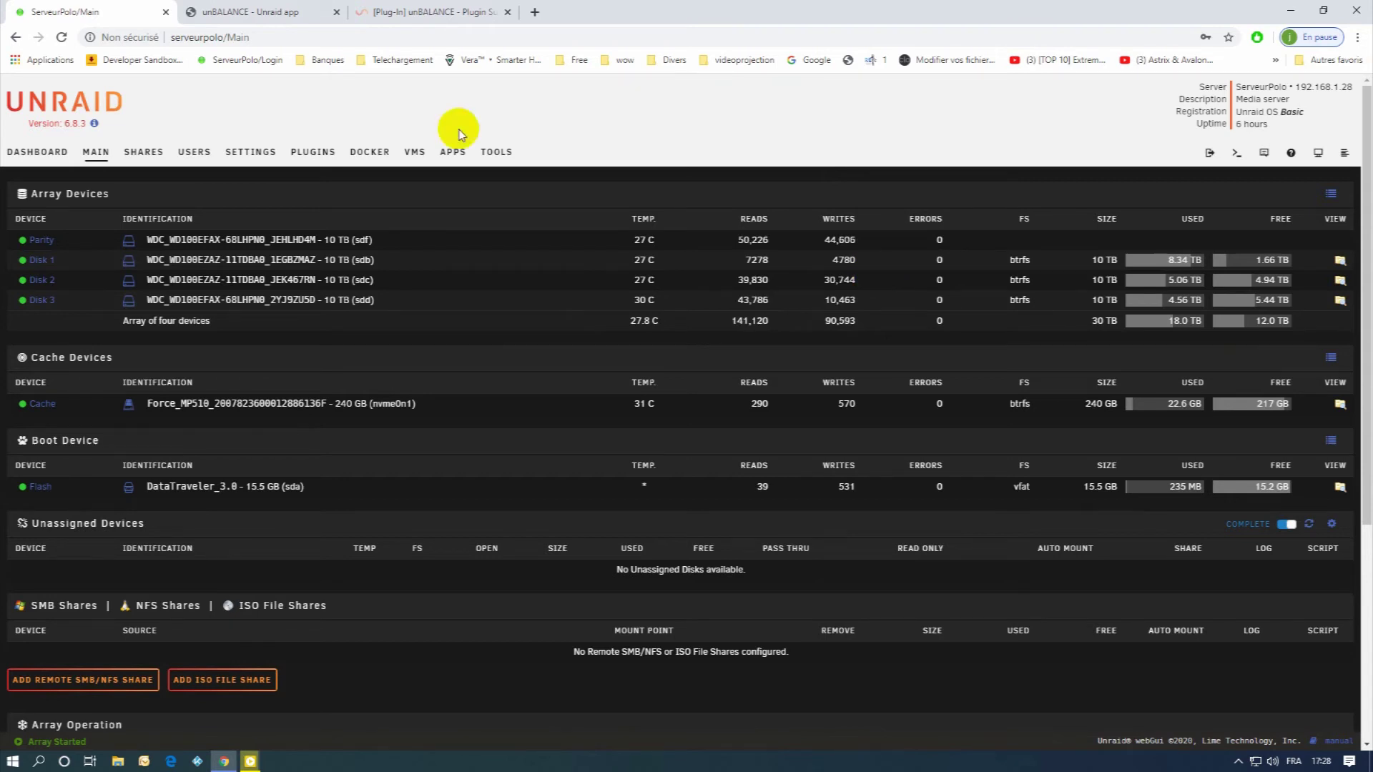
left_click(260, 12)
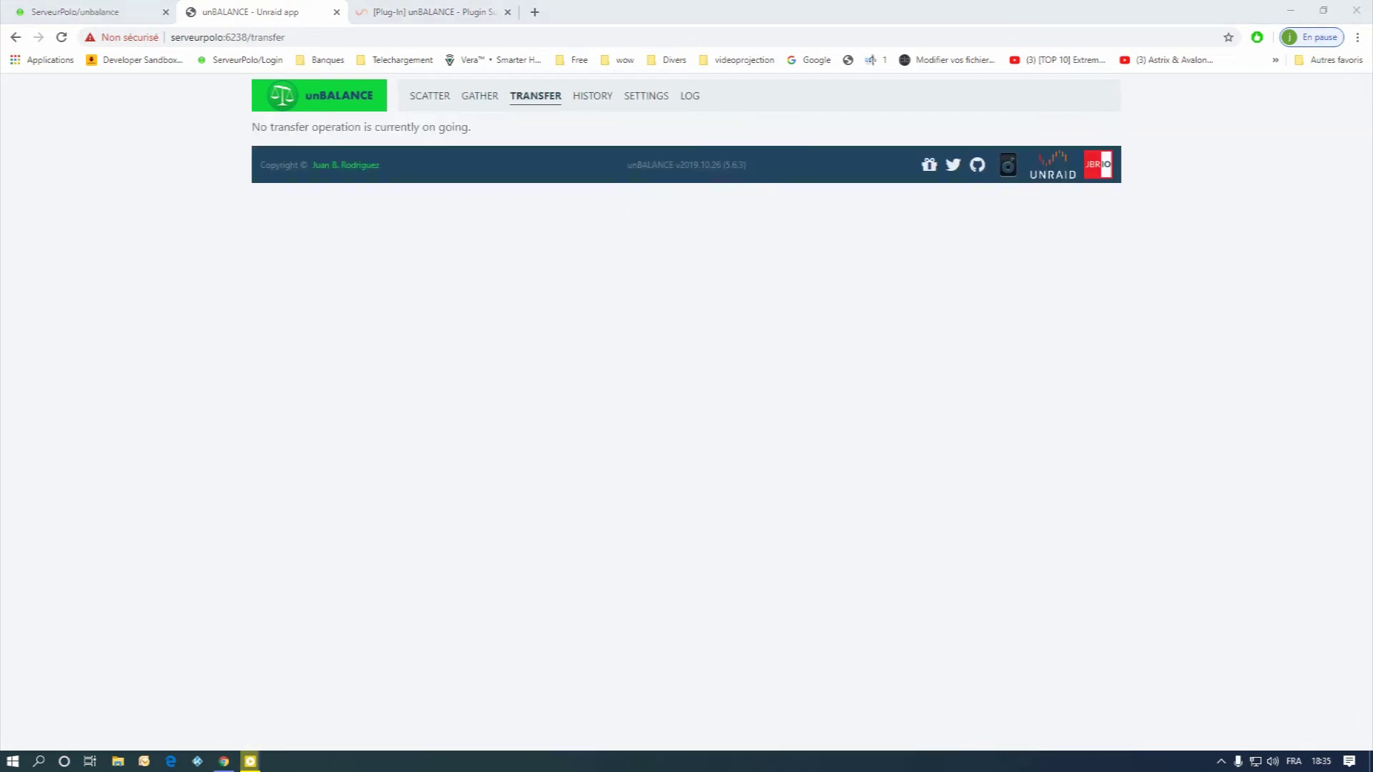
left_click(104, 12)
left_click(132, 151)
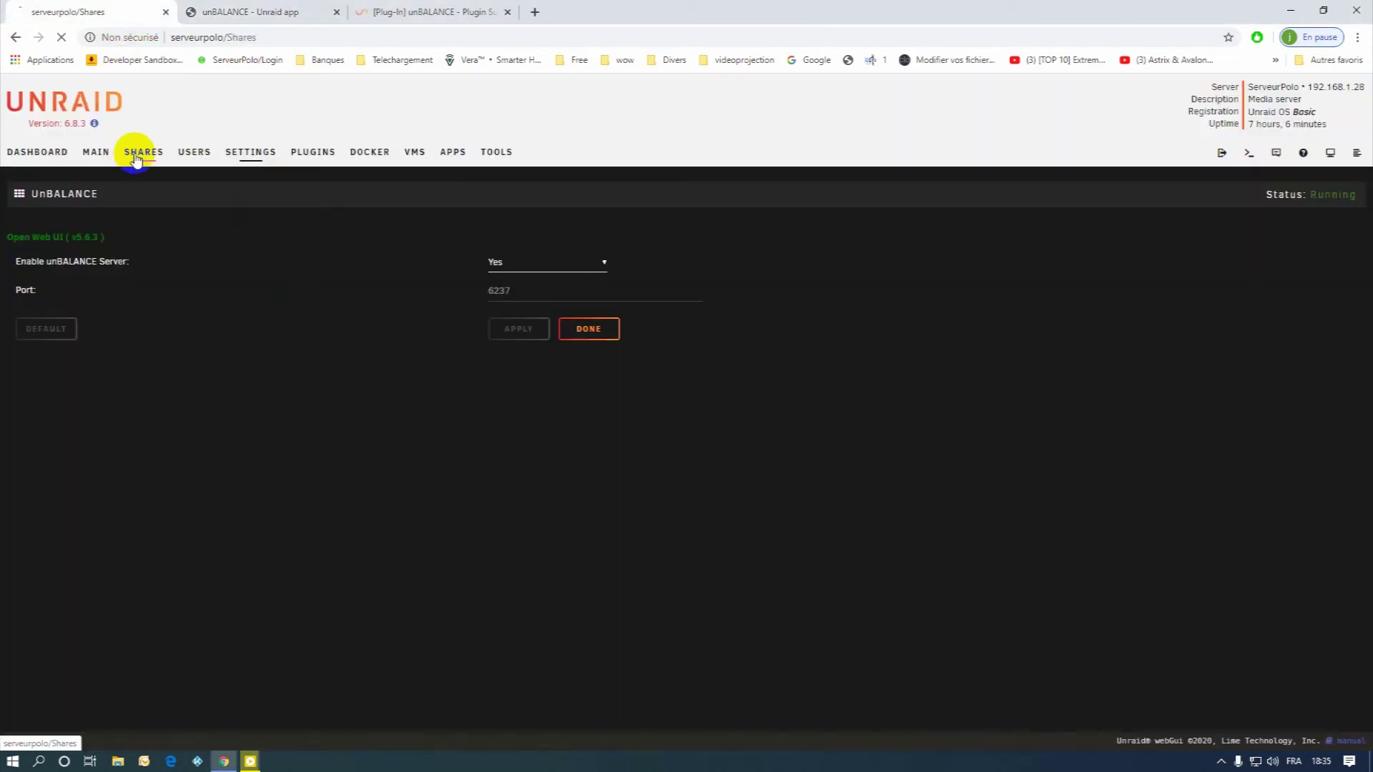
left_click(57, 578)
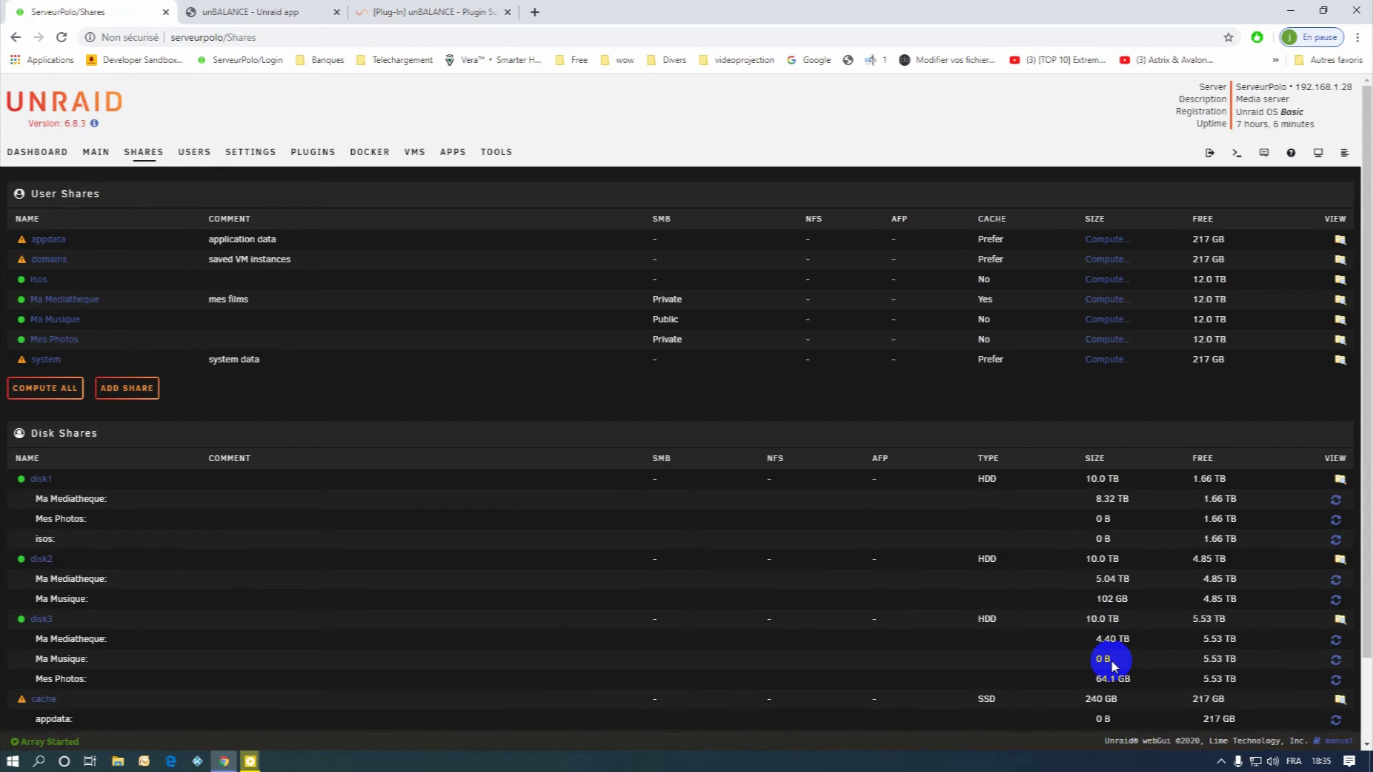
Step: Set up an unBALANCE scatter of the Ma Mediatheque folder from disk3 to disk1 and disk2, excluding the cache
left_click(250, 10)
left_click(429, 99)
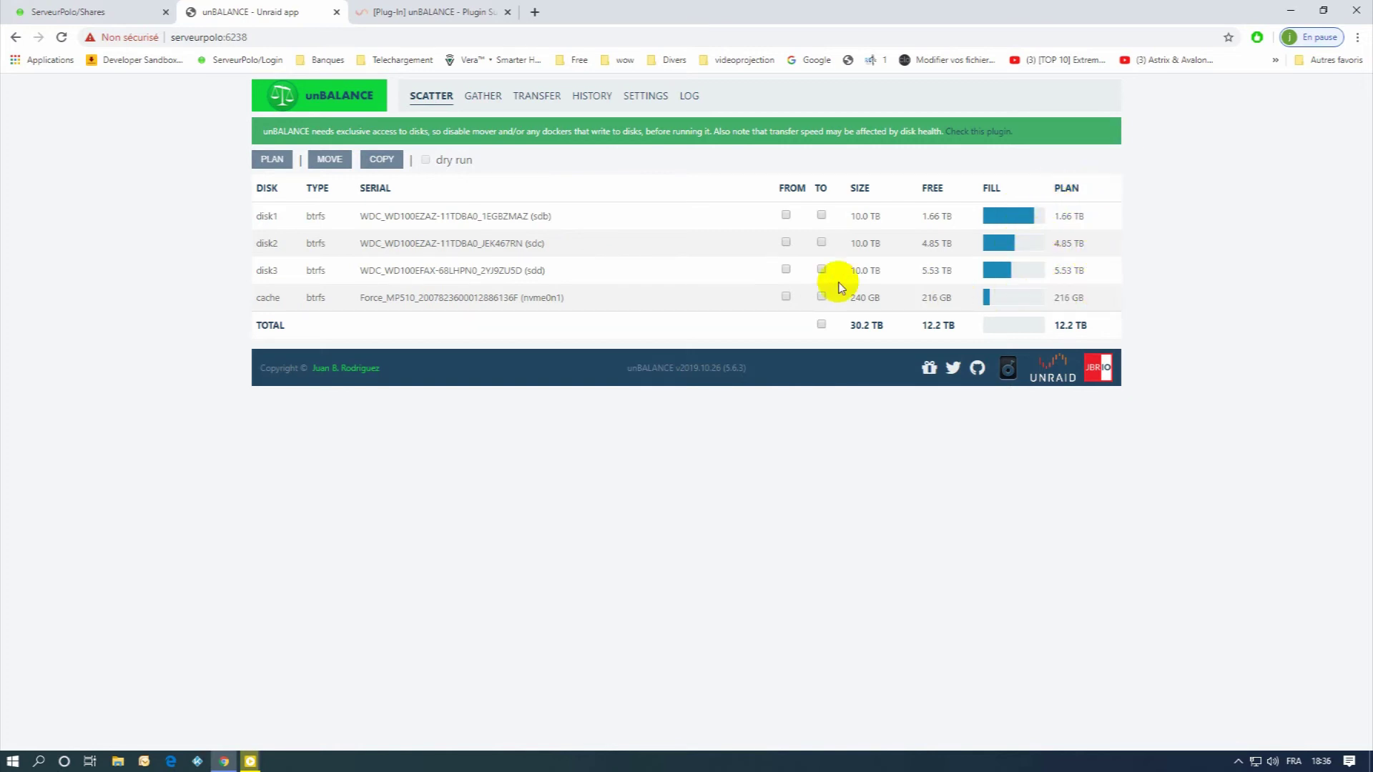
left_click(786, 270)
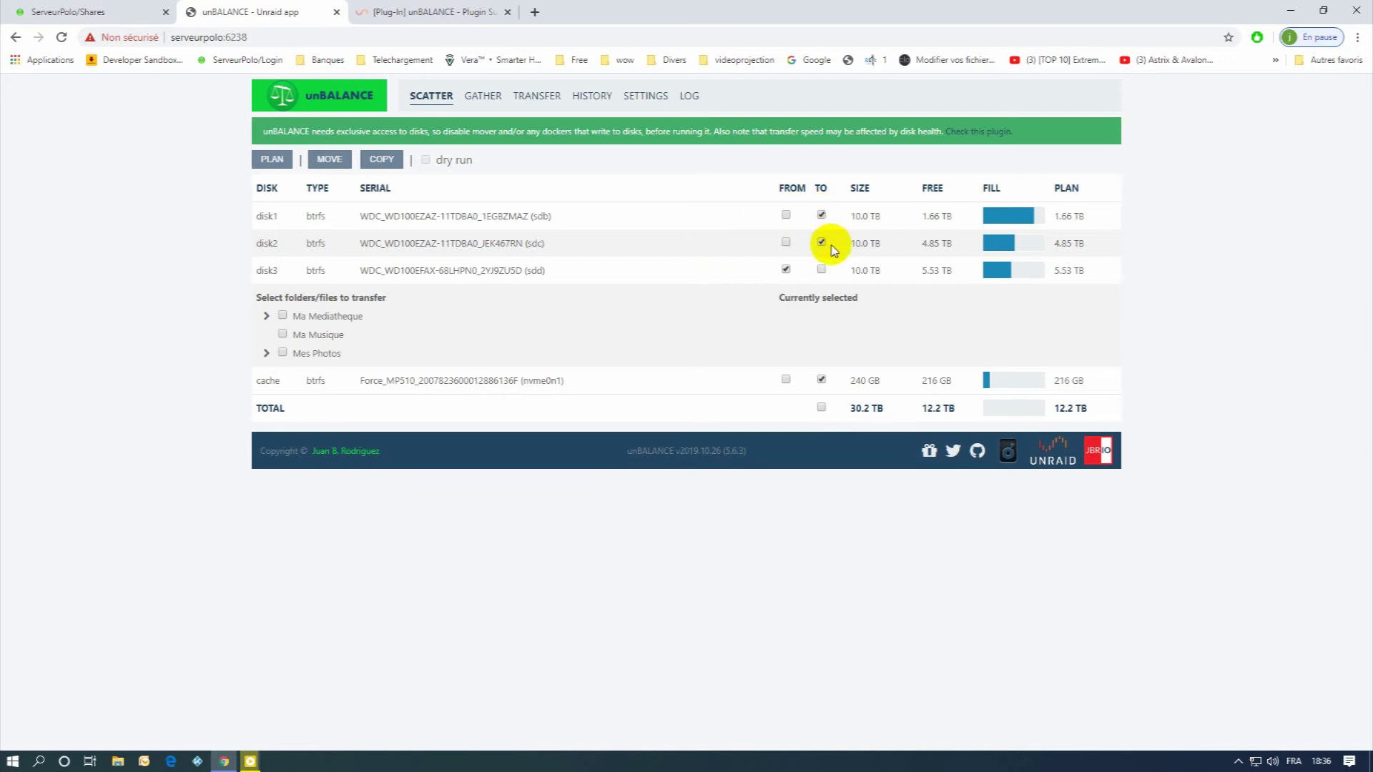
left_click(823, 380)
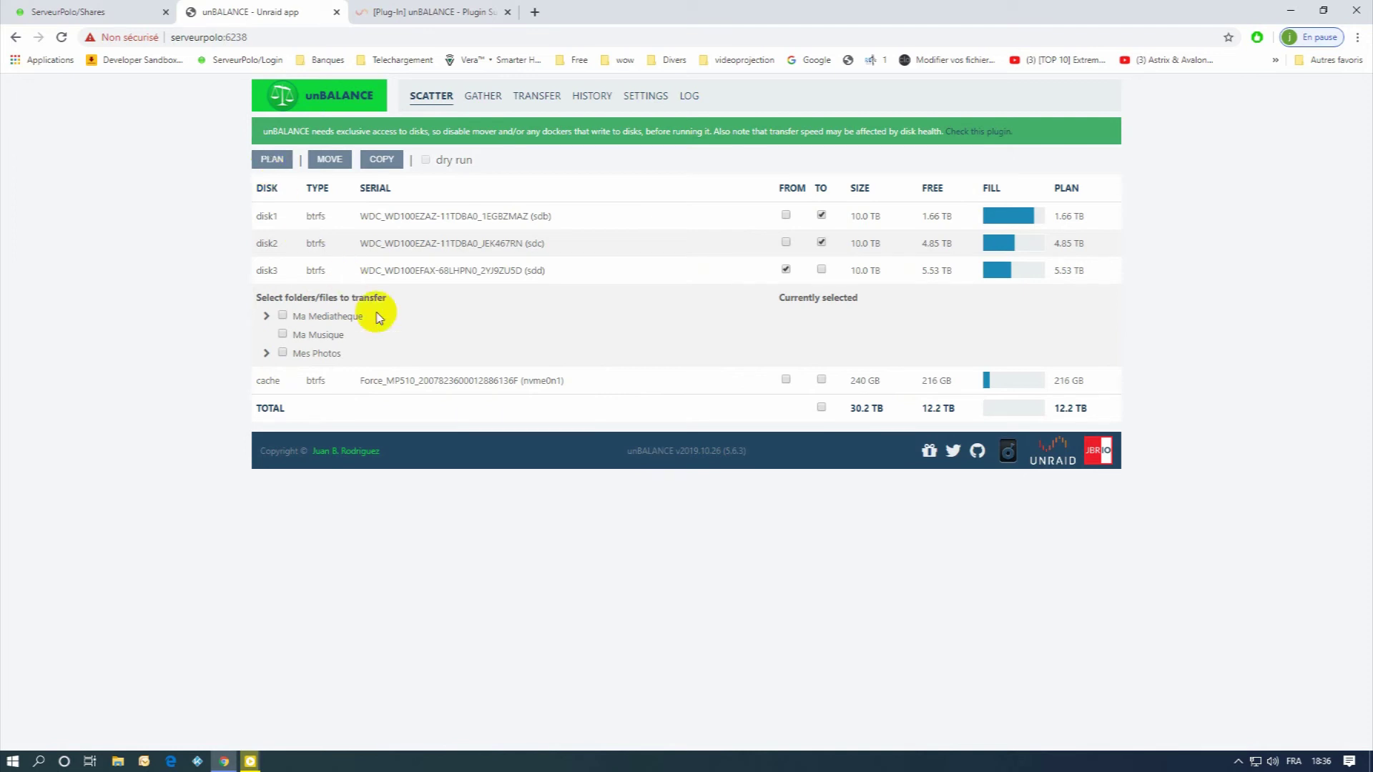
left_click(284, 316)
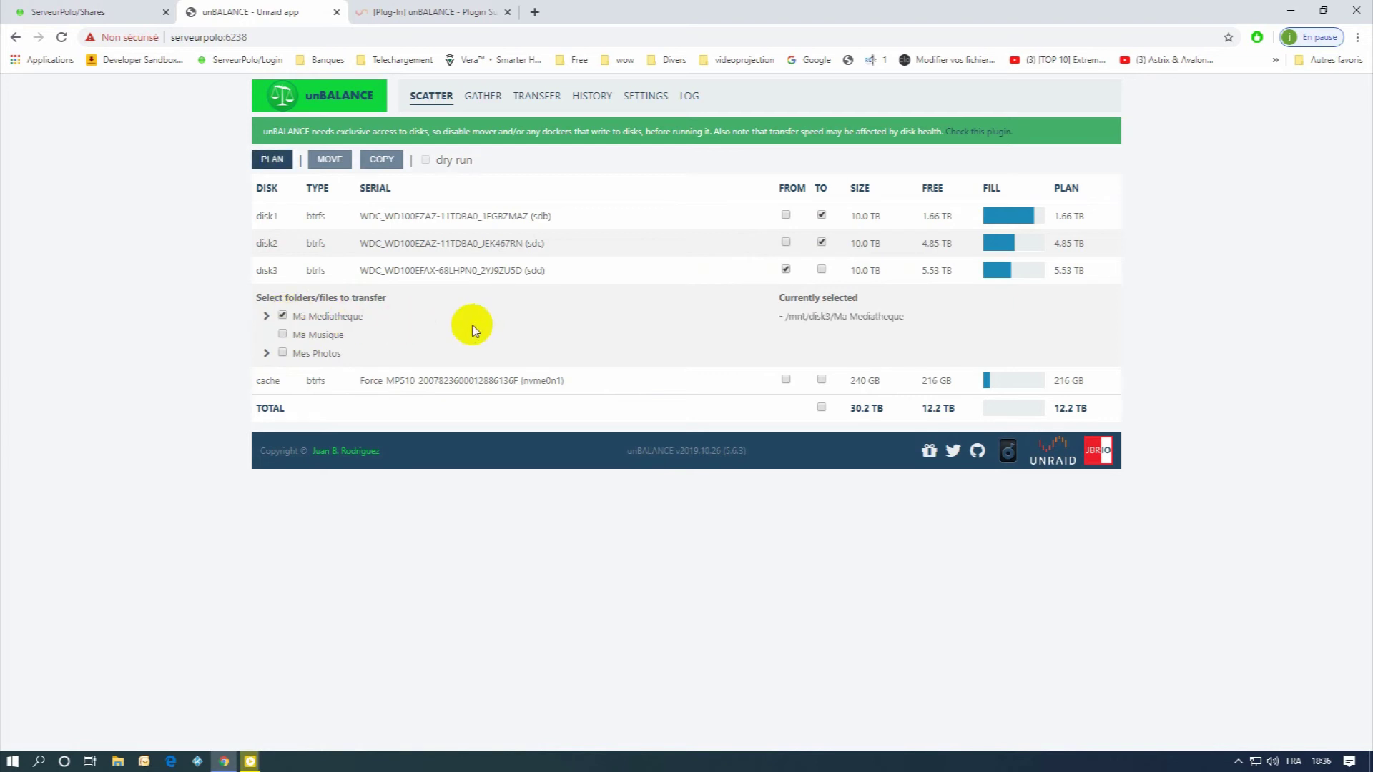
Step: Plan the Ma Mediatheque scatter and run its move as a dry run
left_click(270, 160)
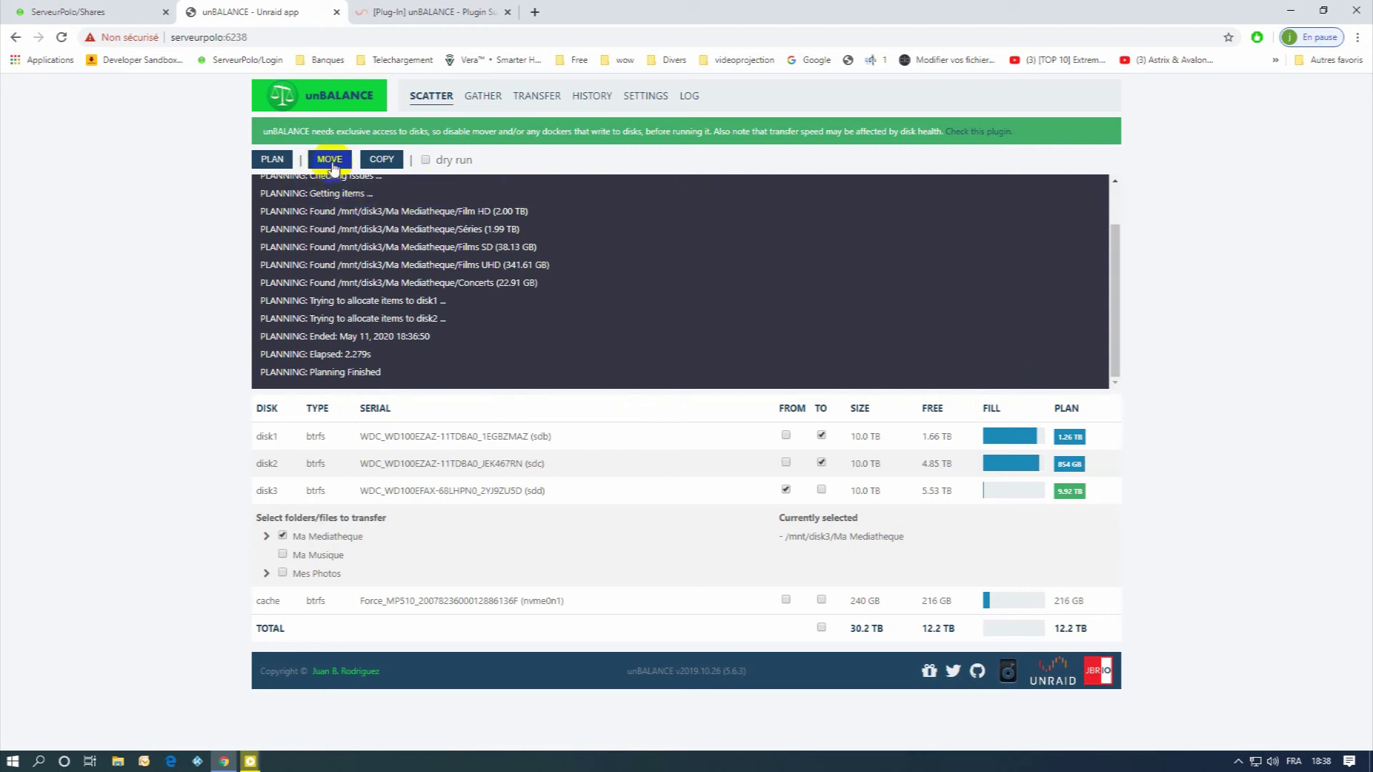
left_click(424, 160)
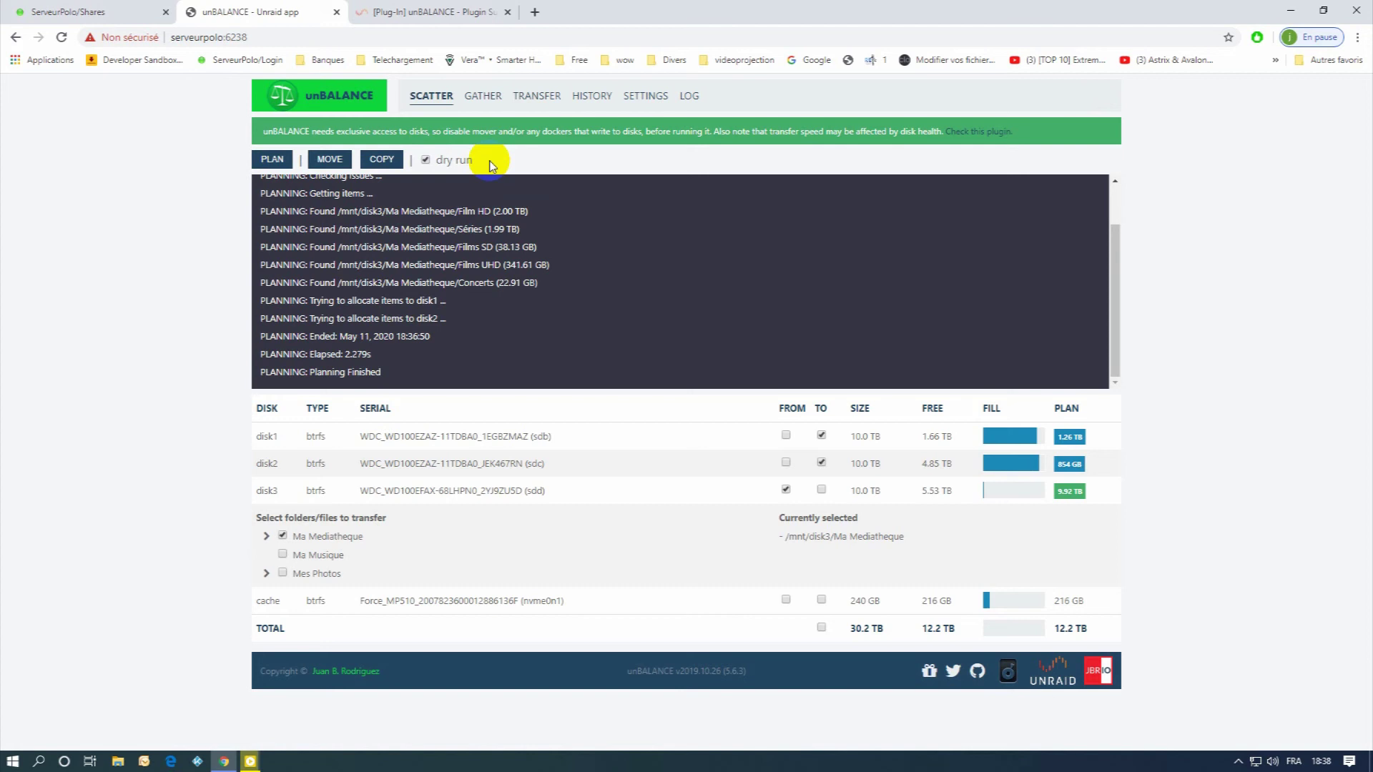
left_click(330, 159)
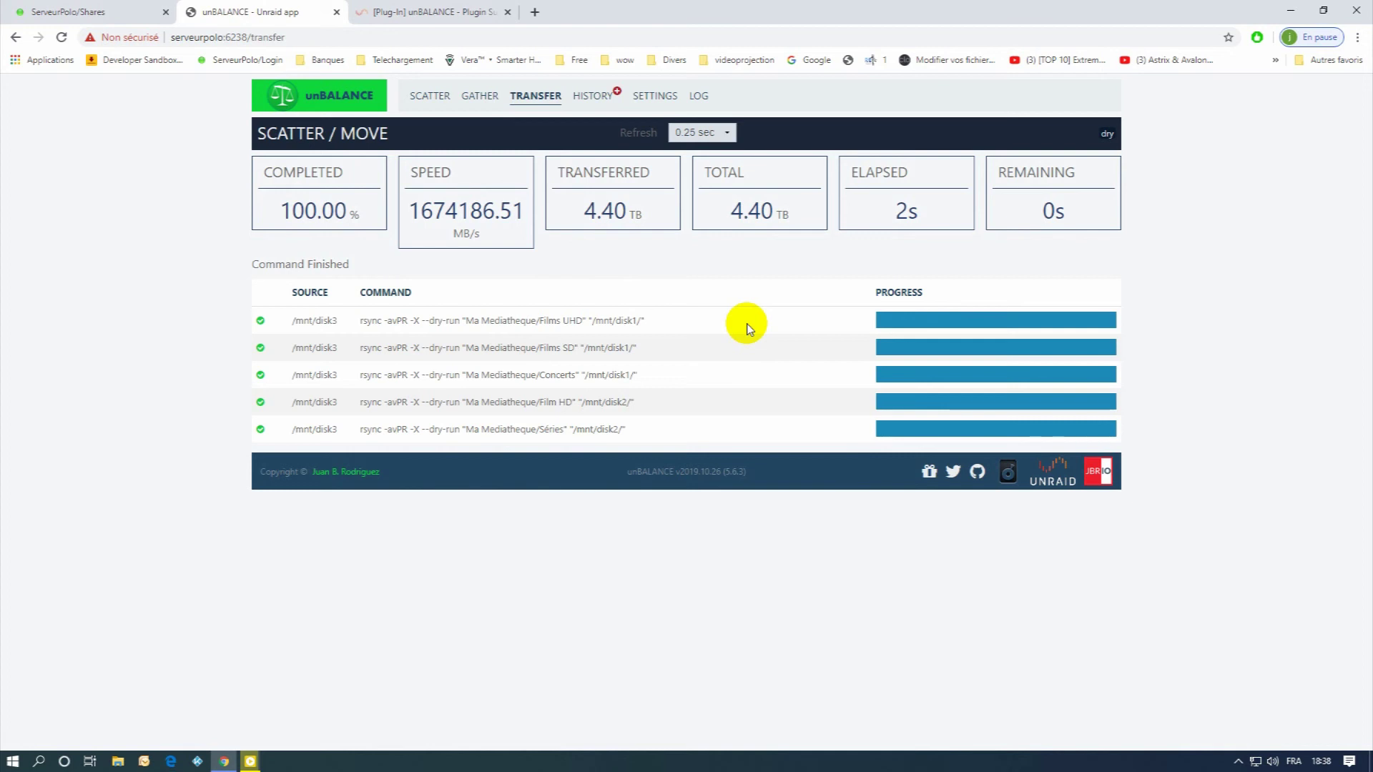
Step: Plan a scatter of Ma Mediatheque, Mes Photos and isos from disk1 to disk2 and disk3, excluding the cache
left_click(426, 96)
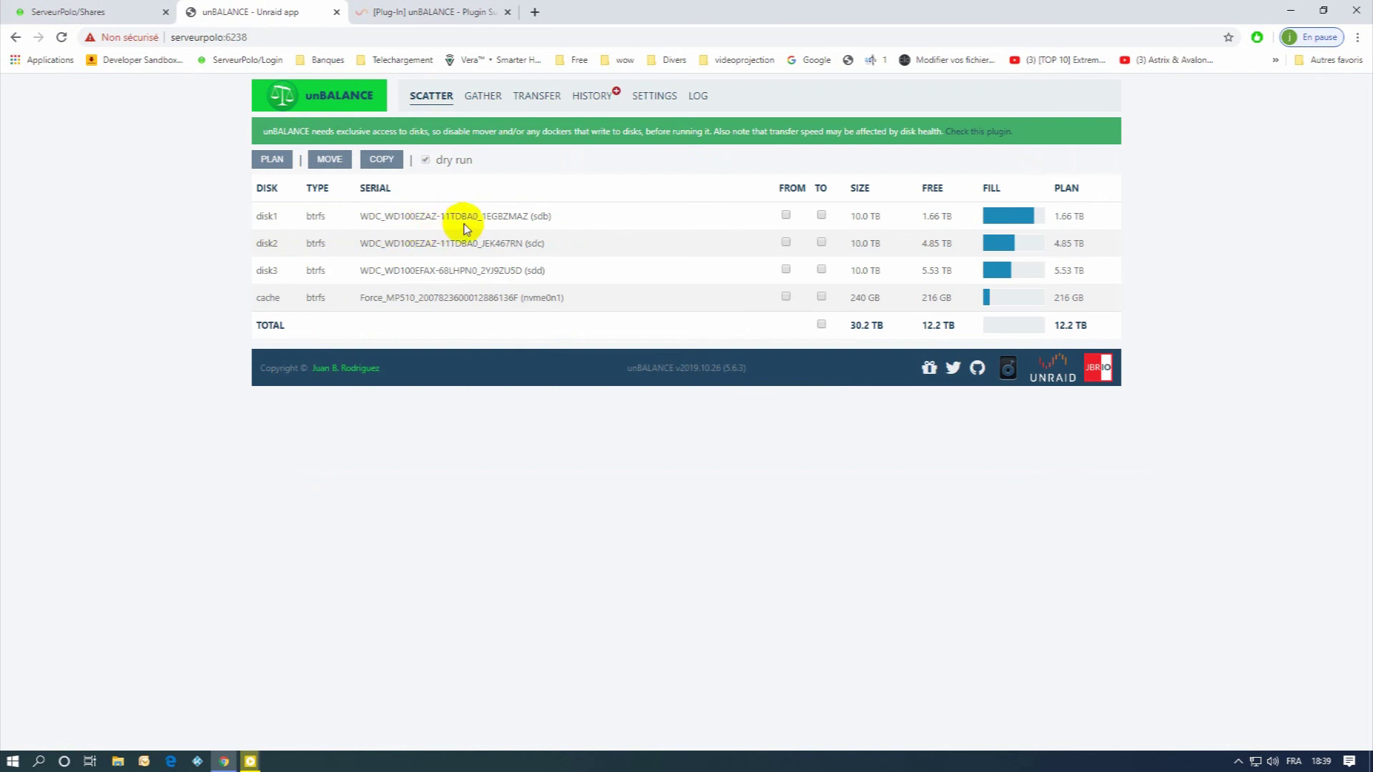
left_click(786, 217)
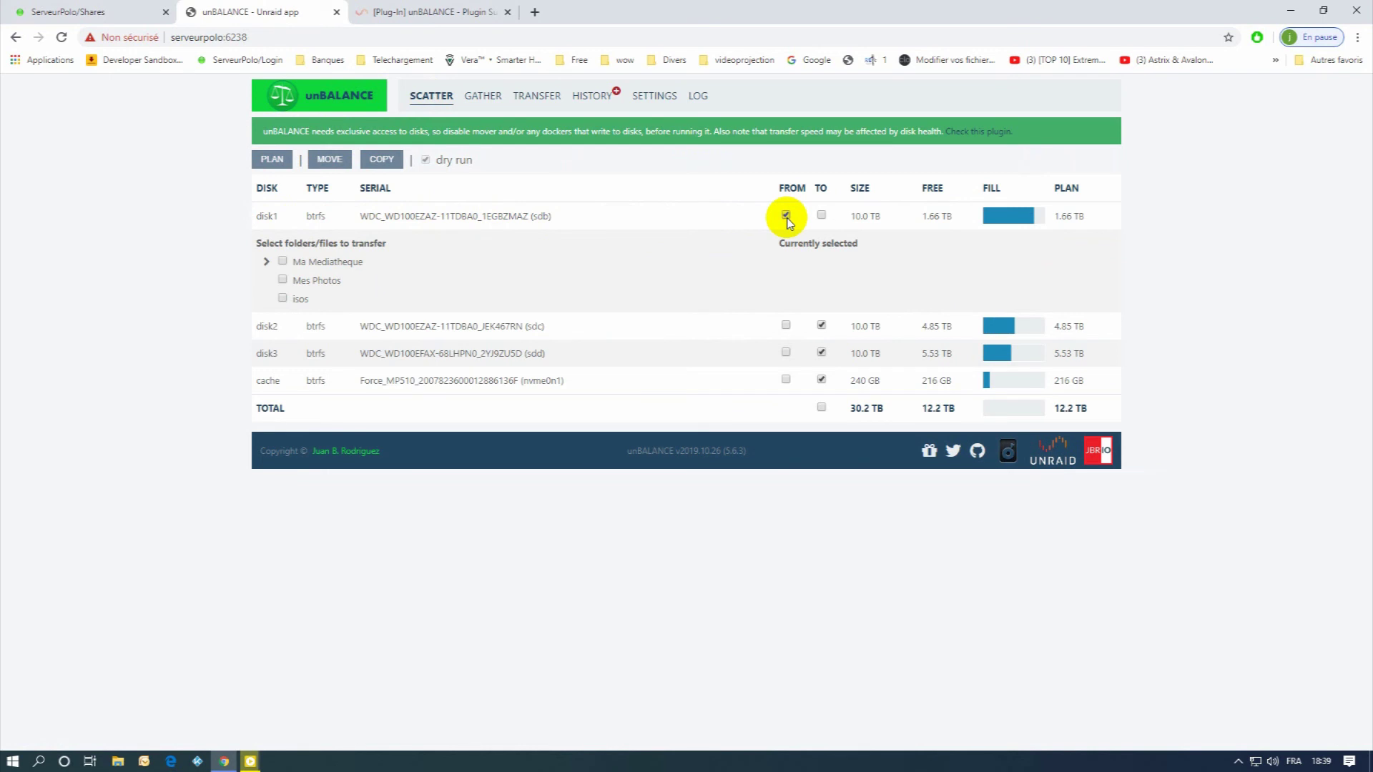
left_click(283, 262)
left_click(283, 280)
left_click(282, 298)
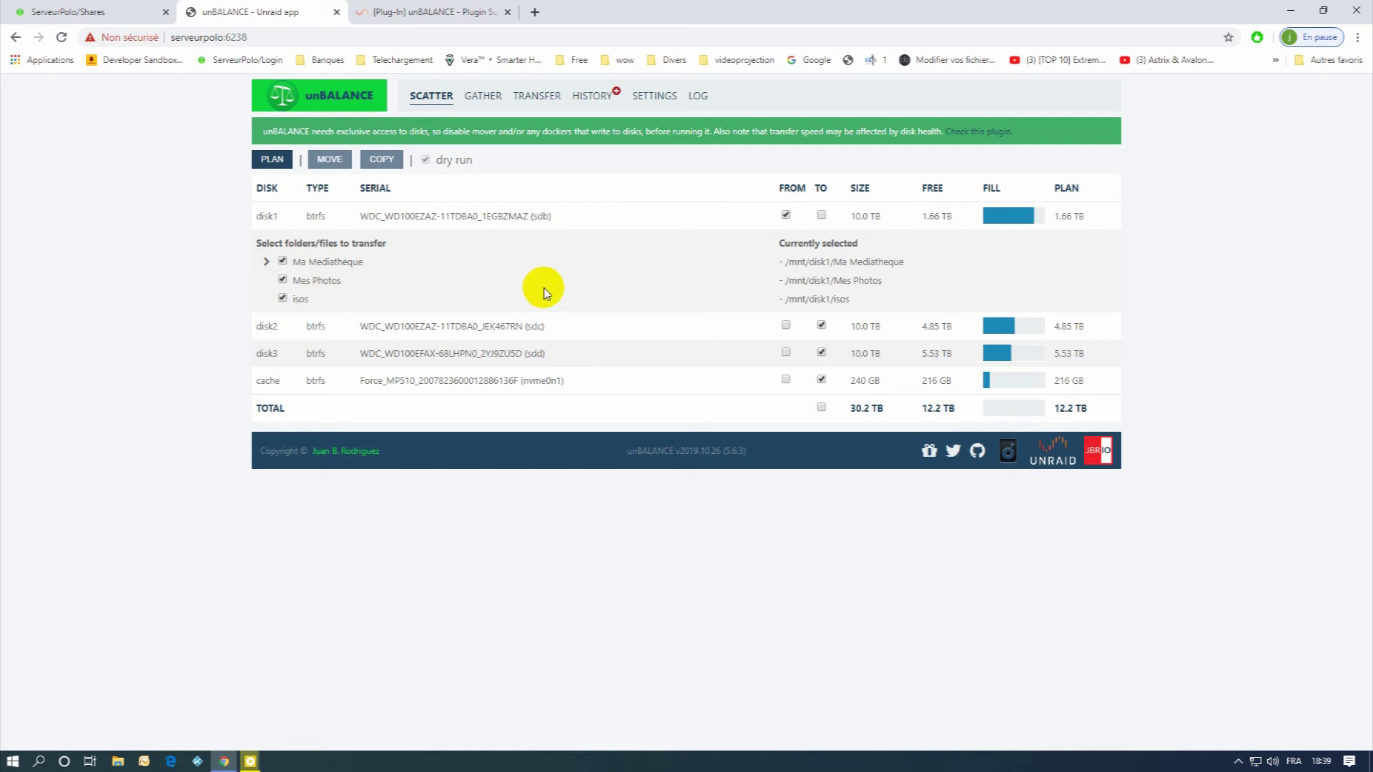
left_click(822, 380)
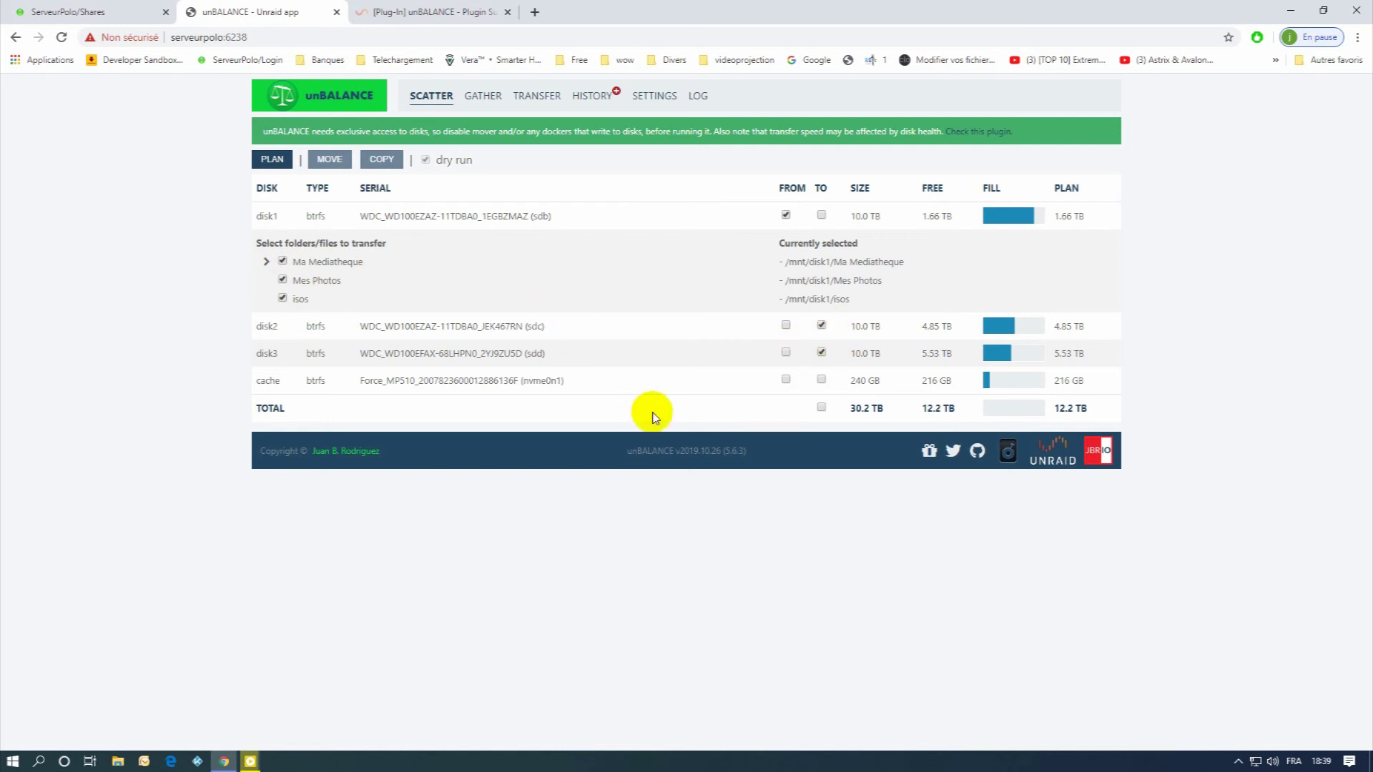
left_click(276, 159)
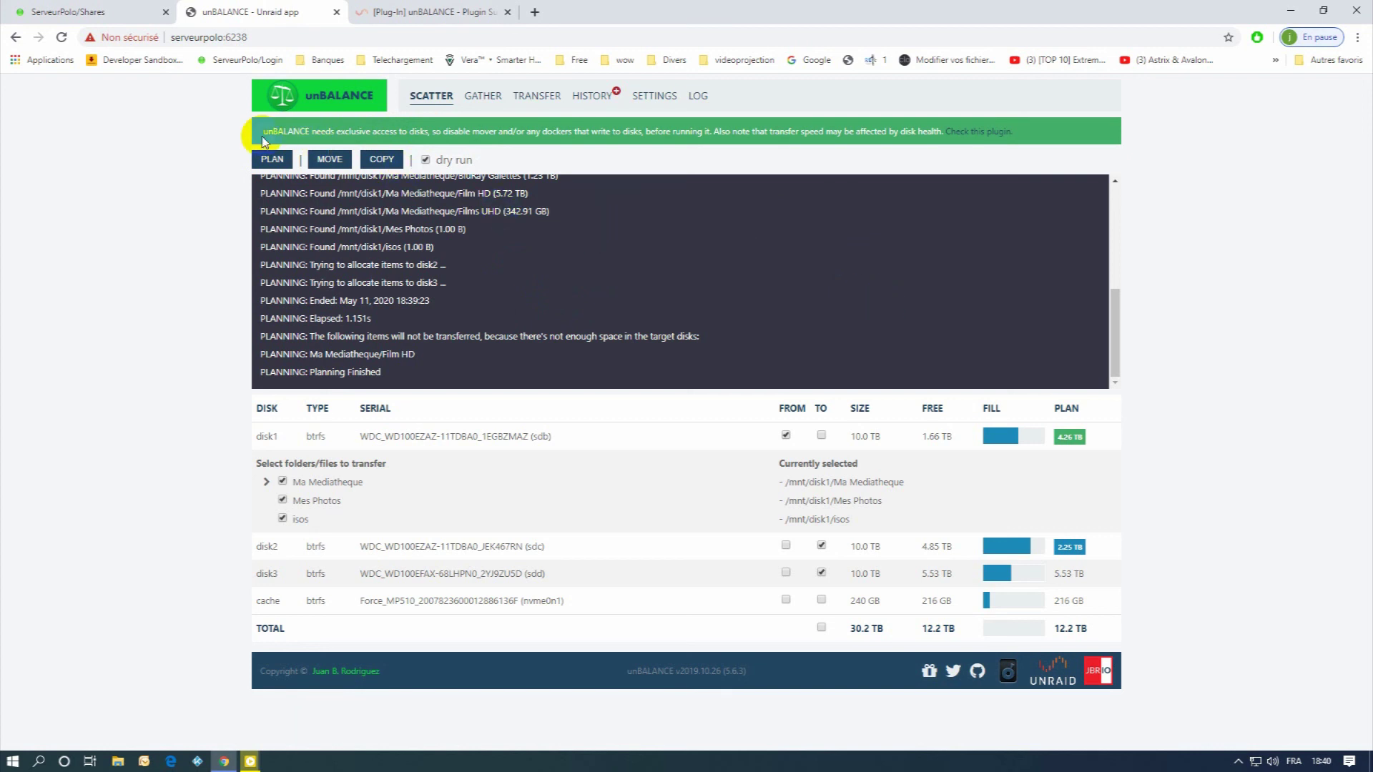
Step: Set the SMB export of the disk1 disk share to Yes on the Unraid server and apply it
left_click(110, 14)
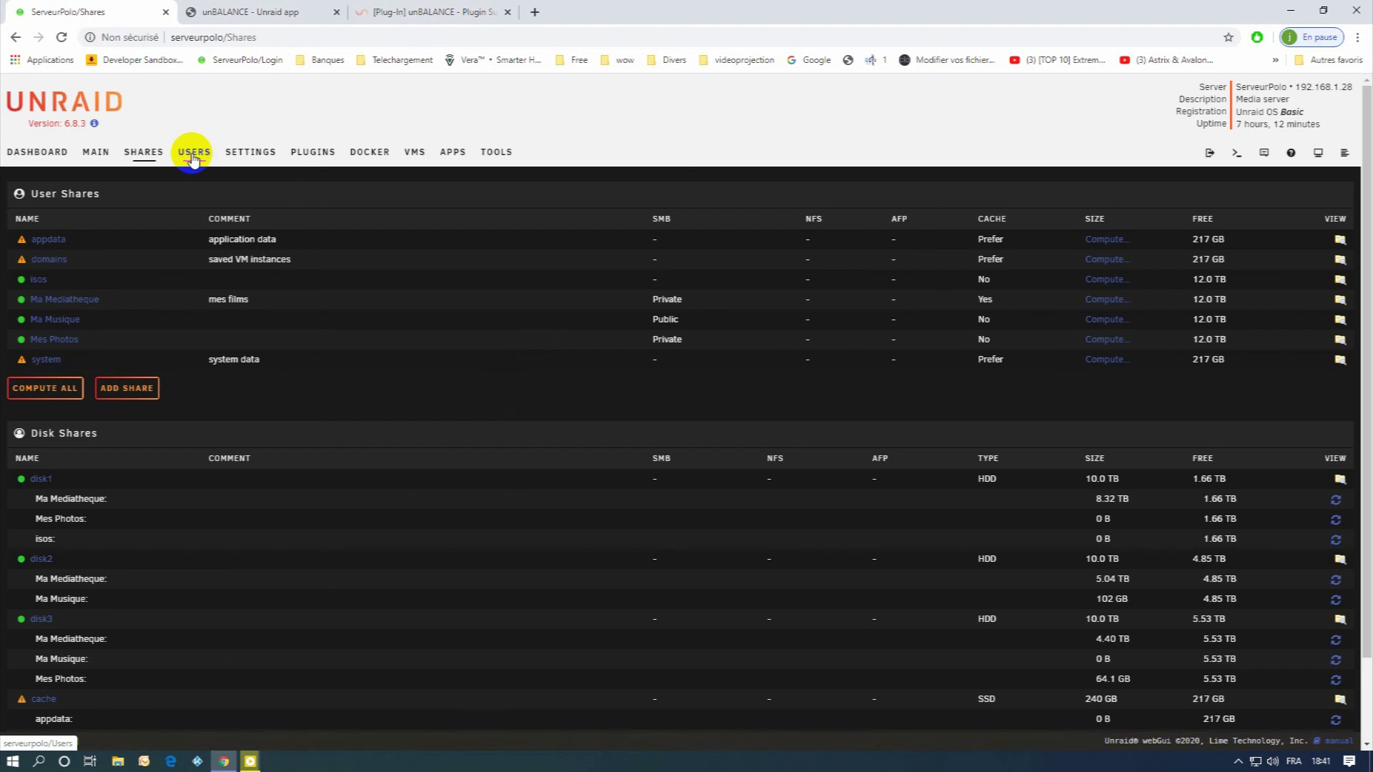
left_click(143, 154)
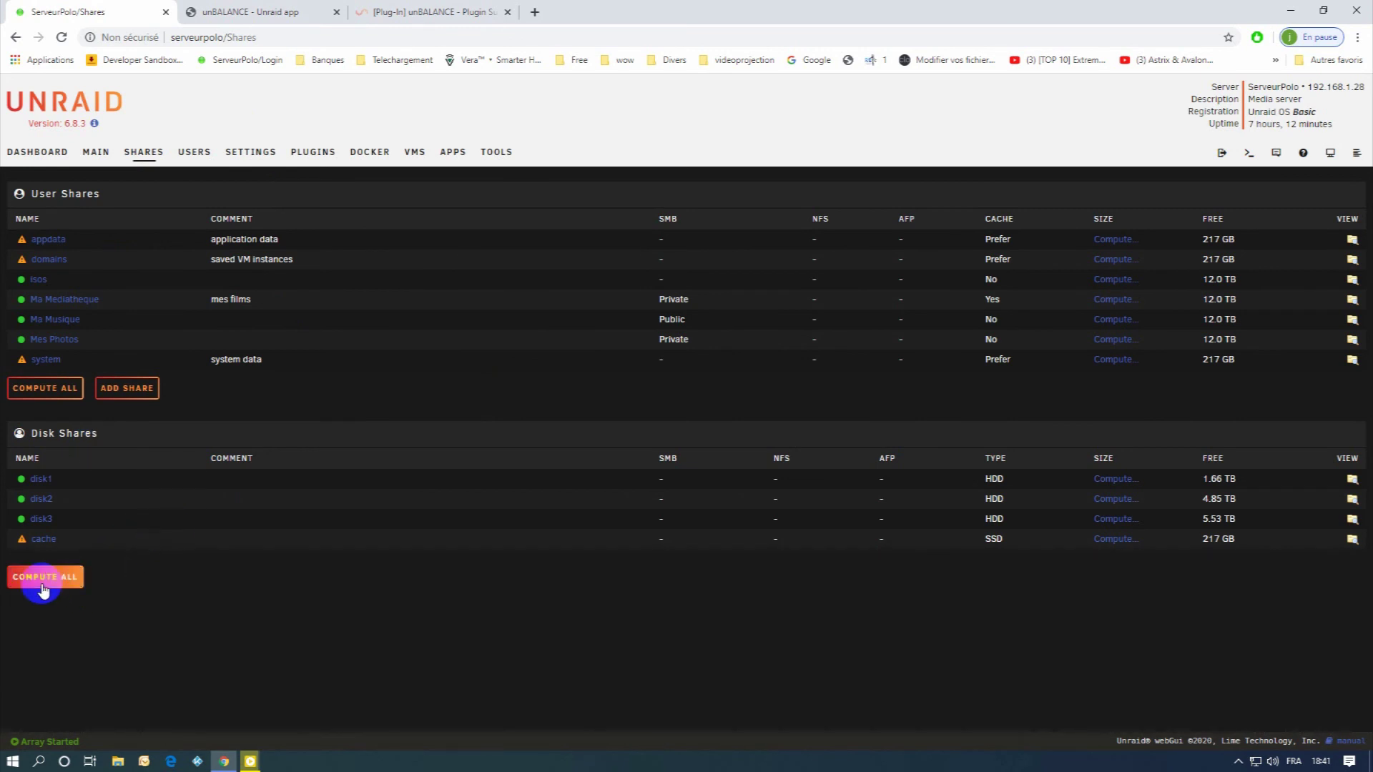
left_click(41, 482)
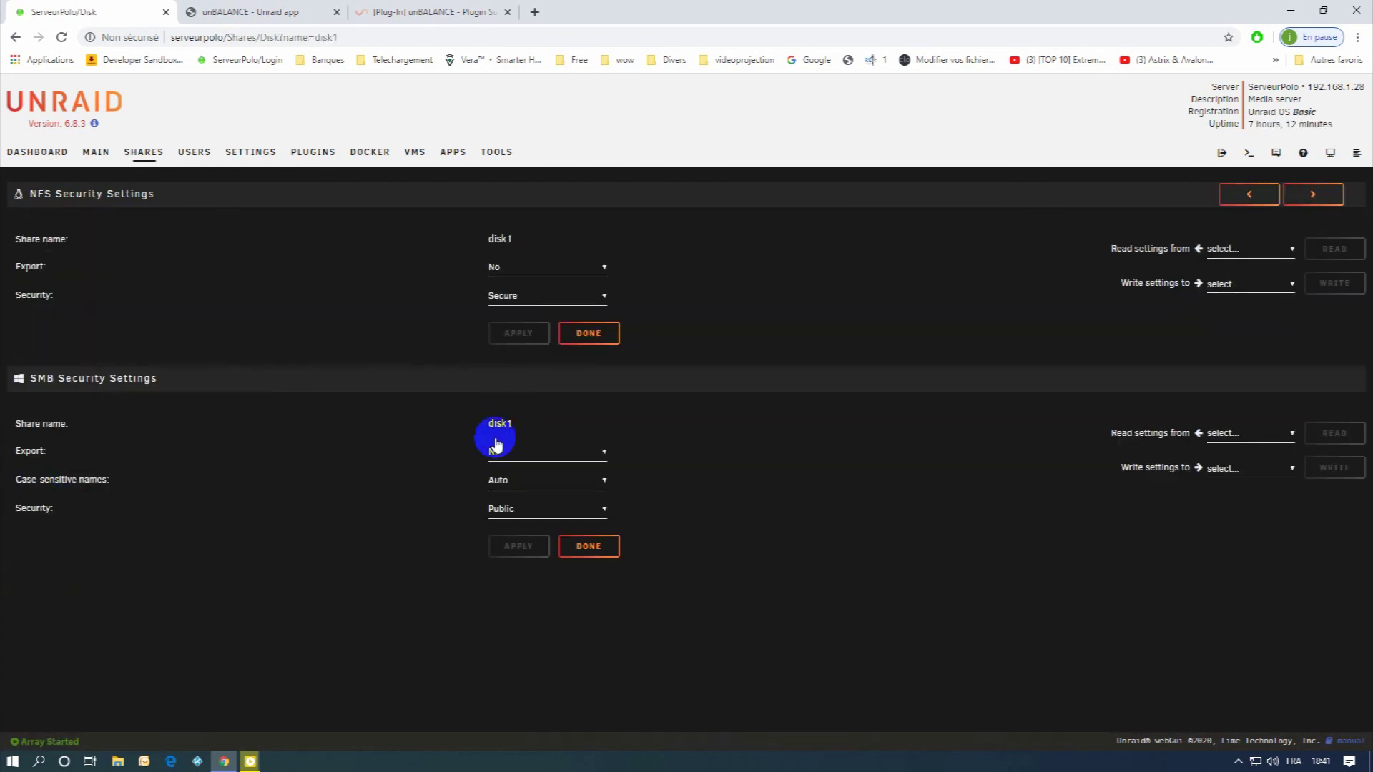
left_click(516, 455)
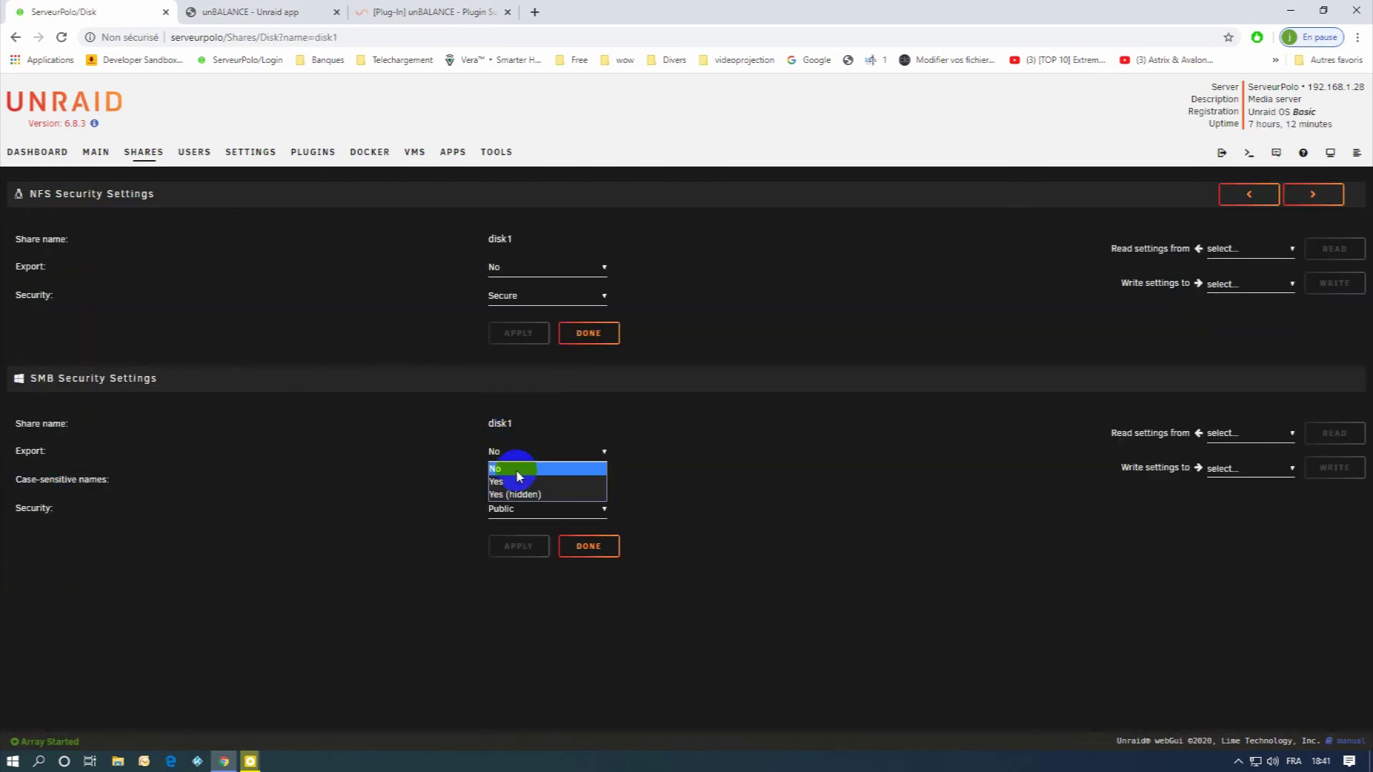
left_click(520, 483)
left_click(519, 556)
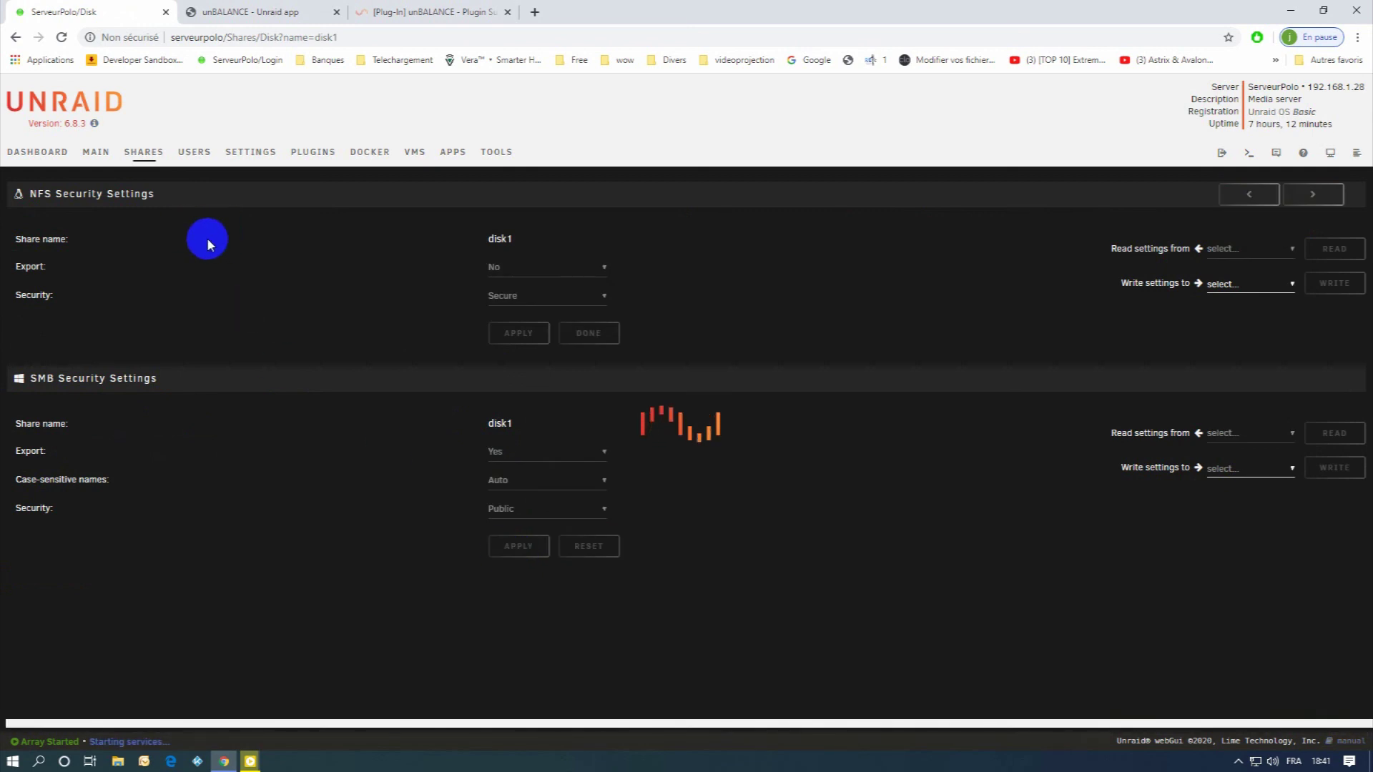
Step: Set the SMB export of the disk2 disk share to Yes and apply it
left_click(94, 155)
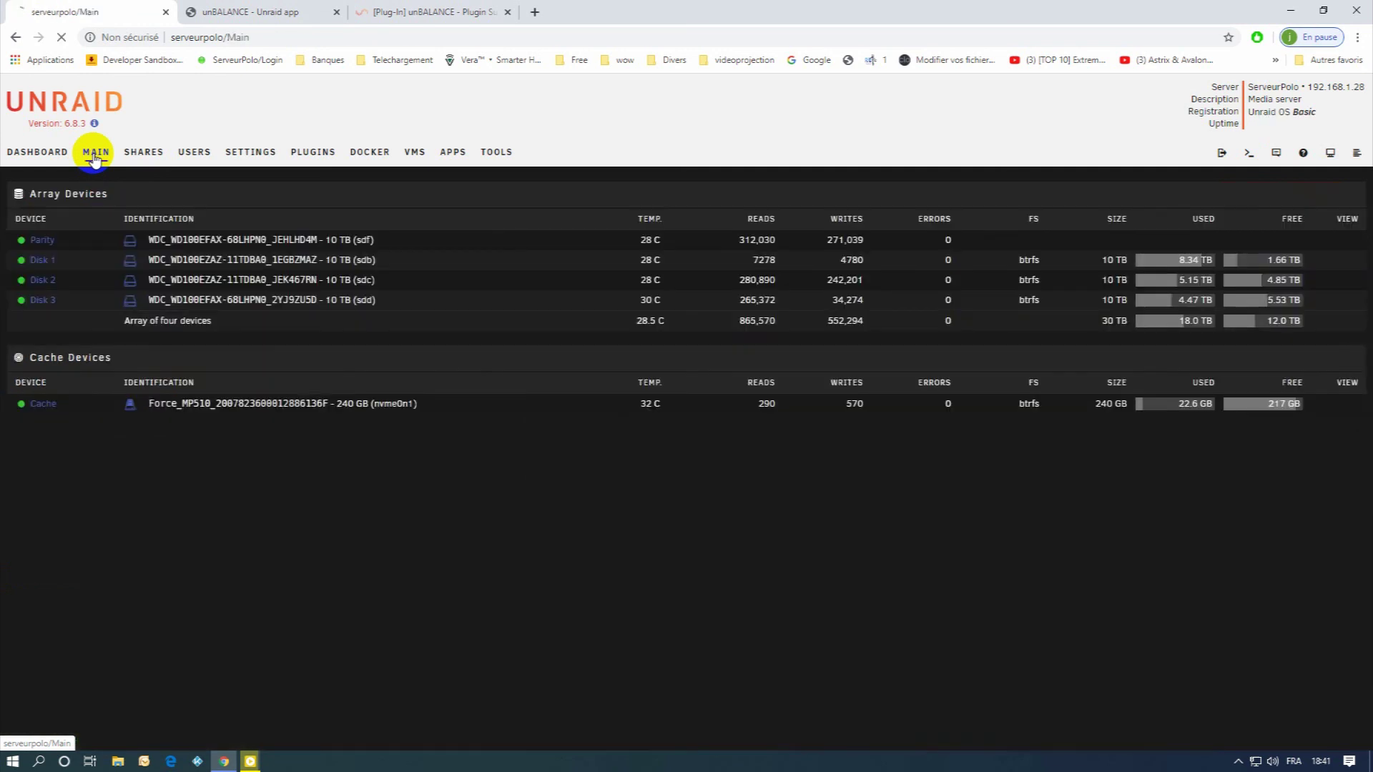
left_click(41, 280)
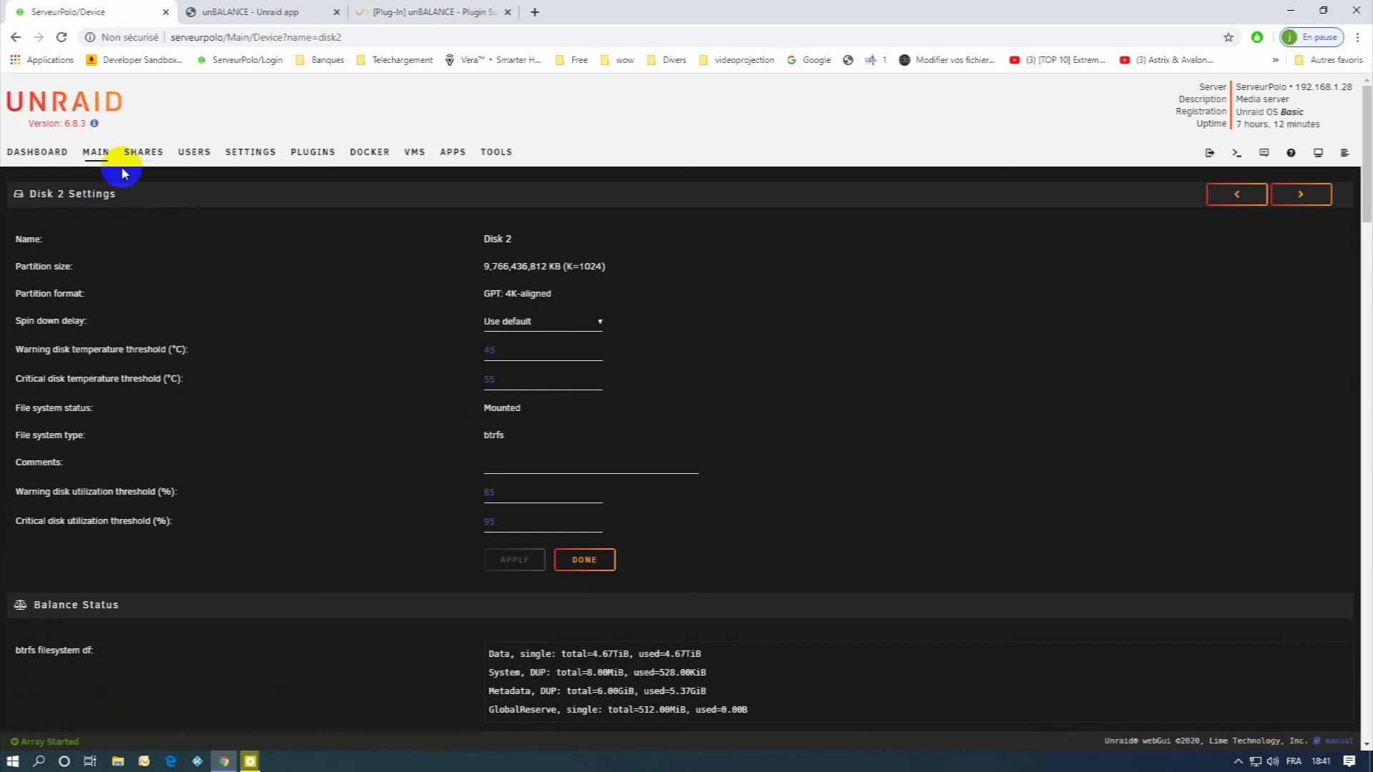
left_click(143, 153)
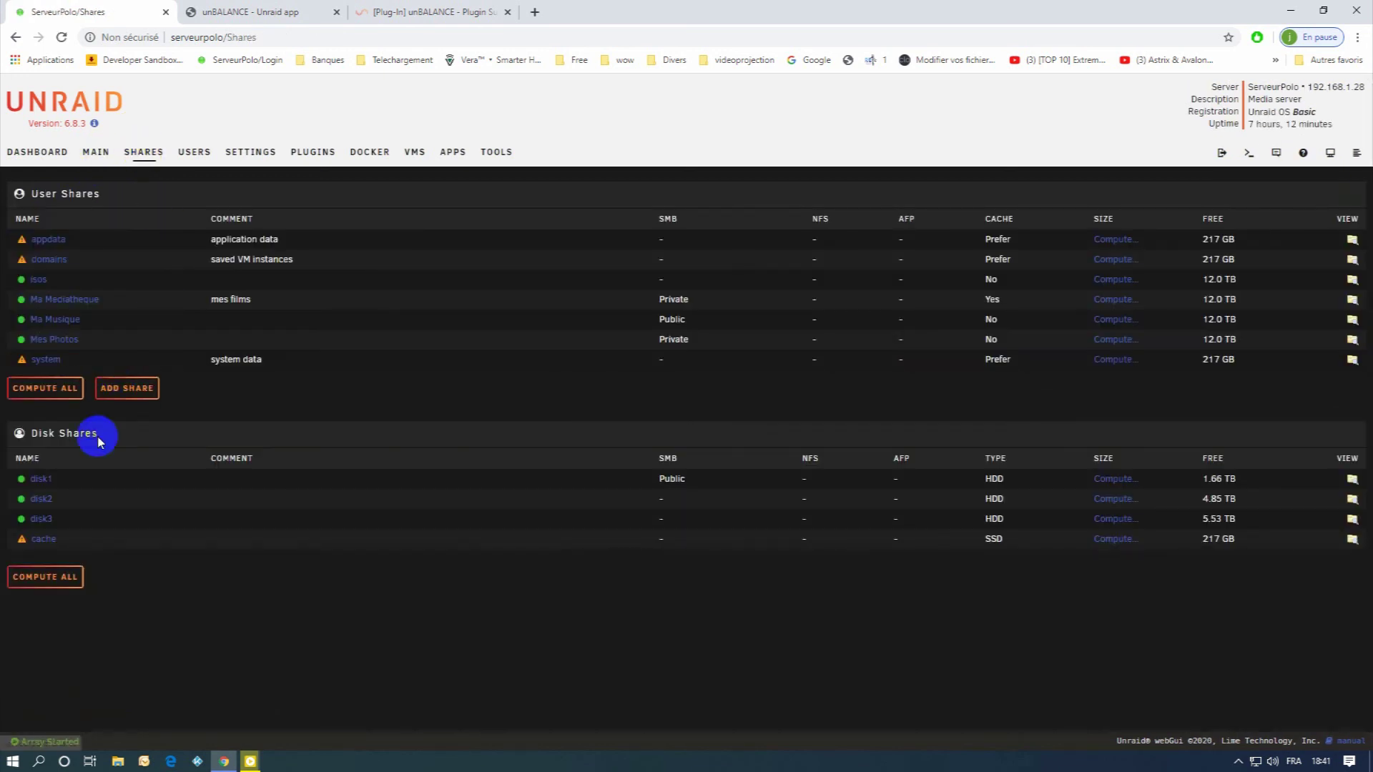
left_click(41, 499)
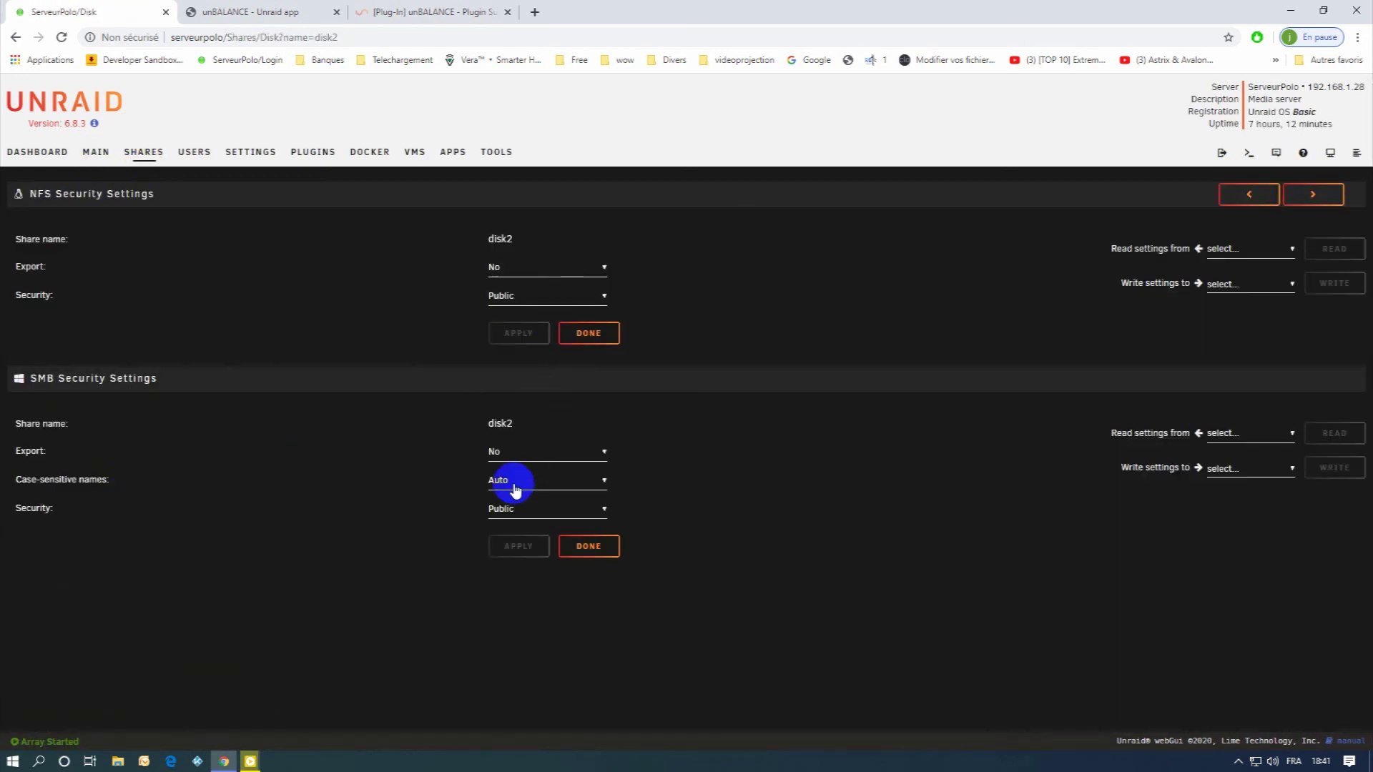
left_click(505, 452)
left_click(517, 480)
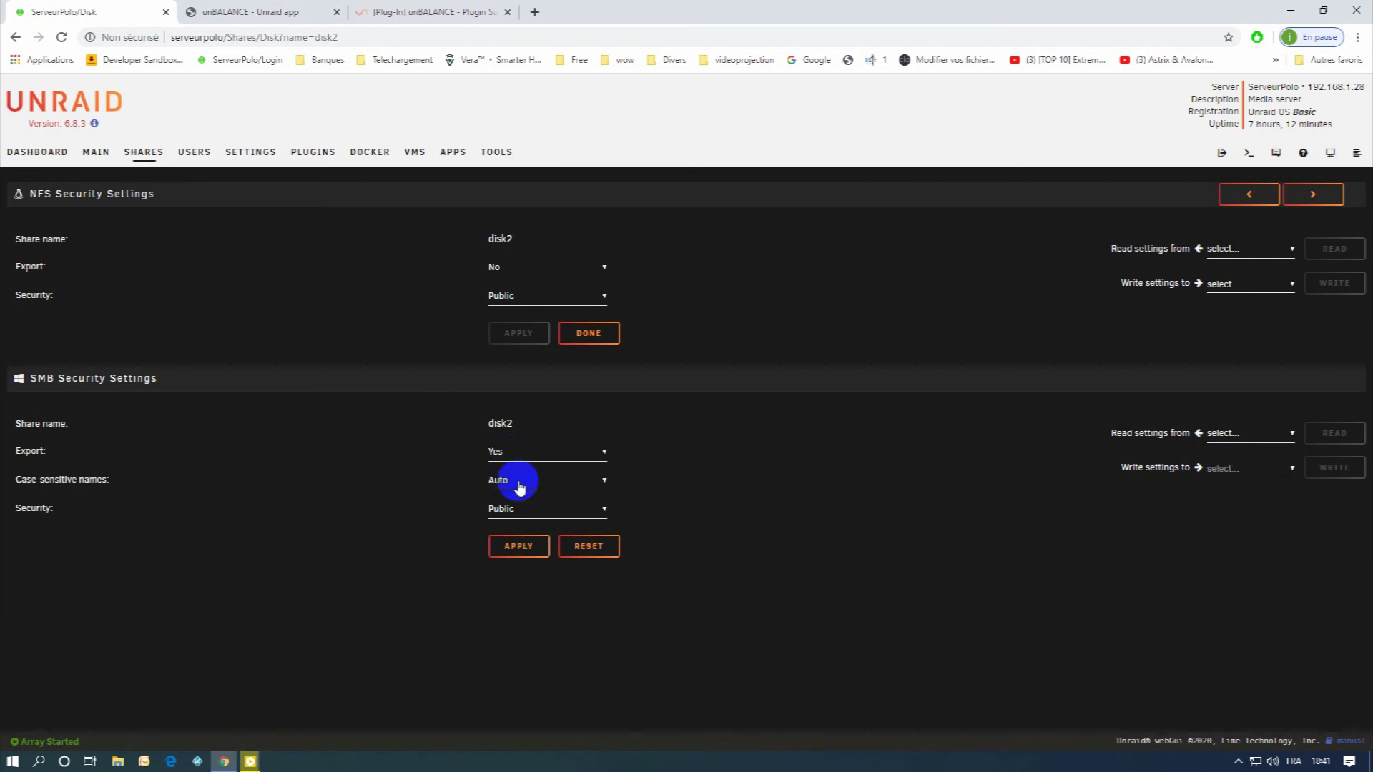
left_click(519, 546)
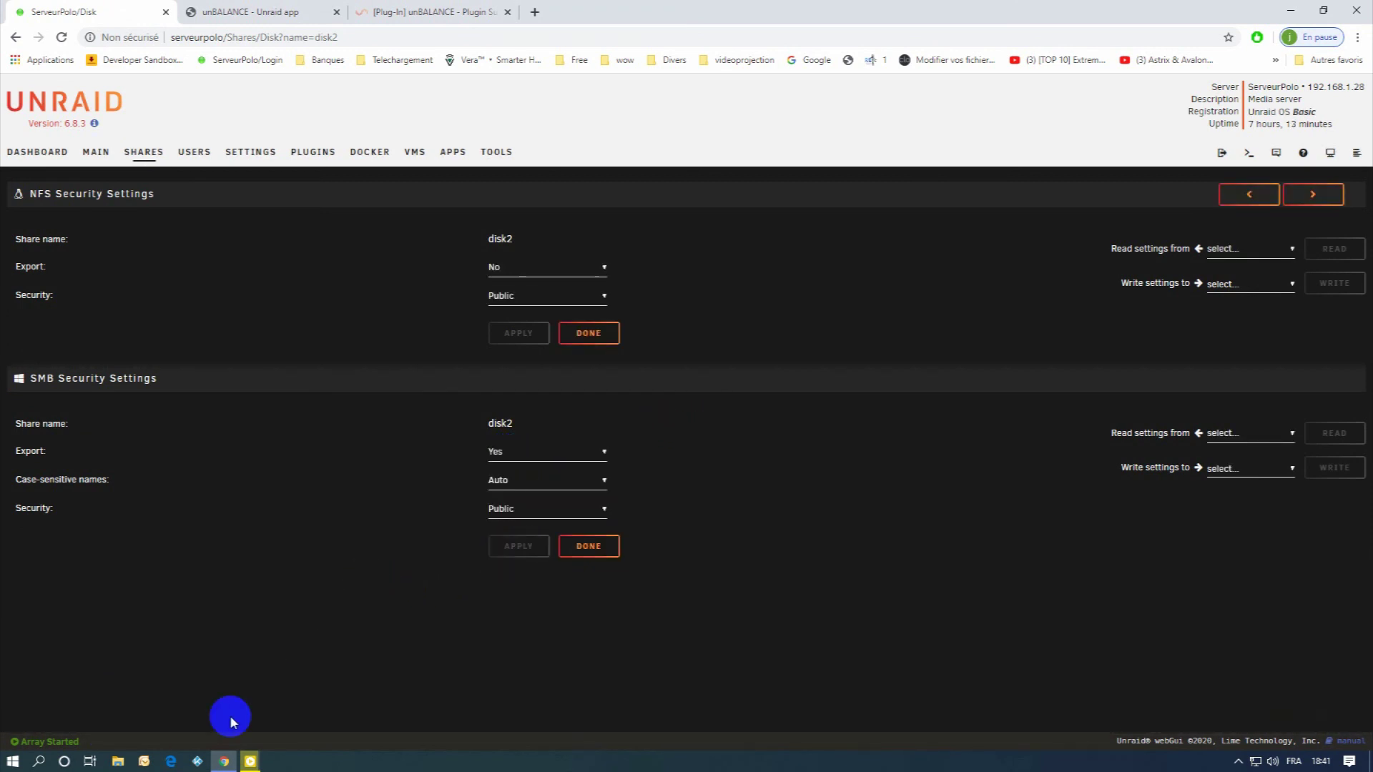
Step: Switch to File Explorer and open the SERVEURPOLO network server to list its shares
left_click(118, 763)
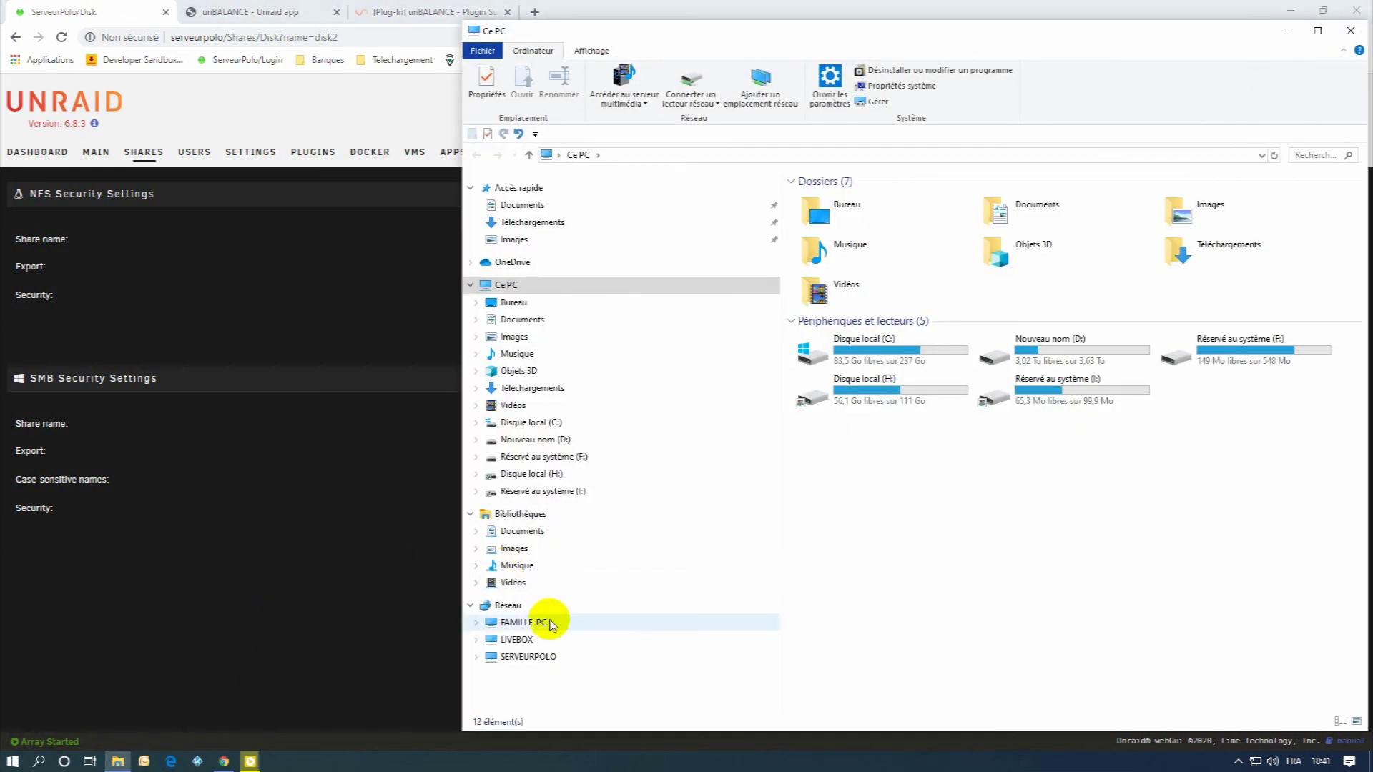
left_click(529, 656)
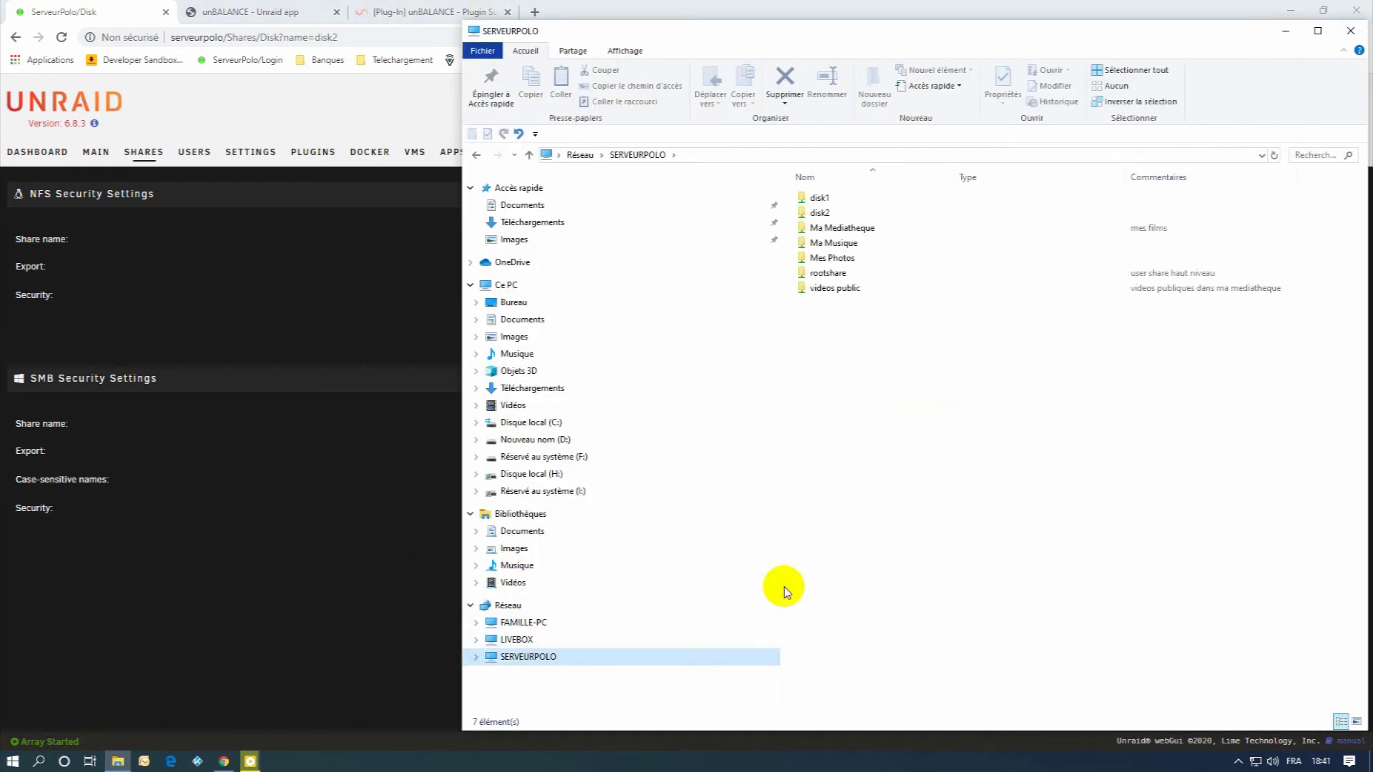
Step: Examine the top-level folders of the disk2 share, and open the Ma Mediatheque folder in the disk1 share to view its subfolders
left_click(824, 199)
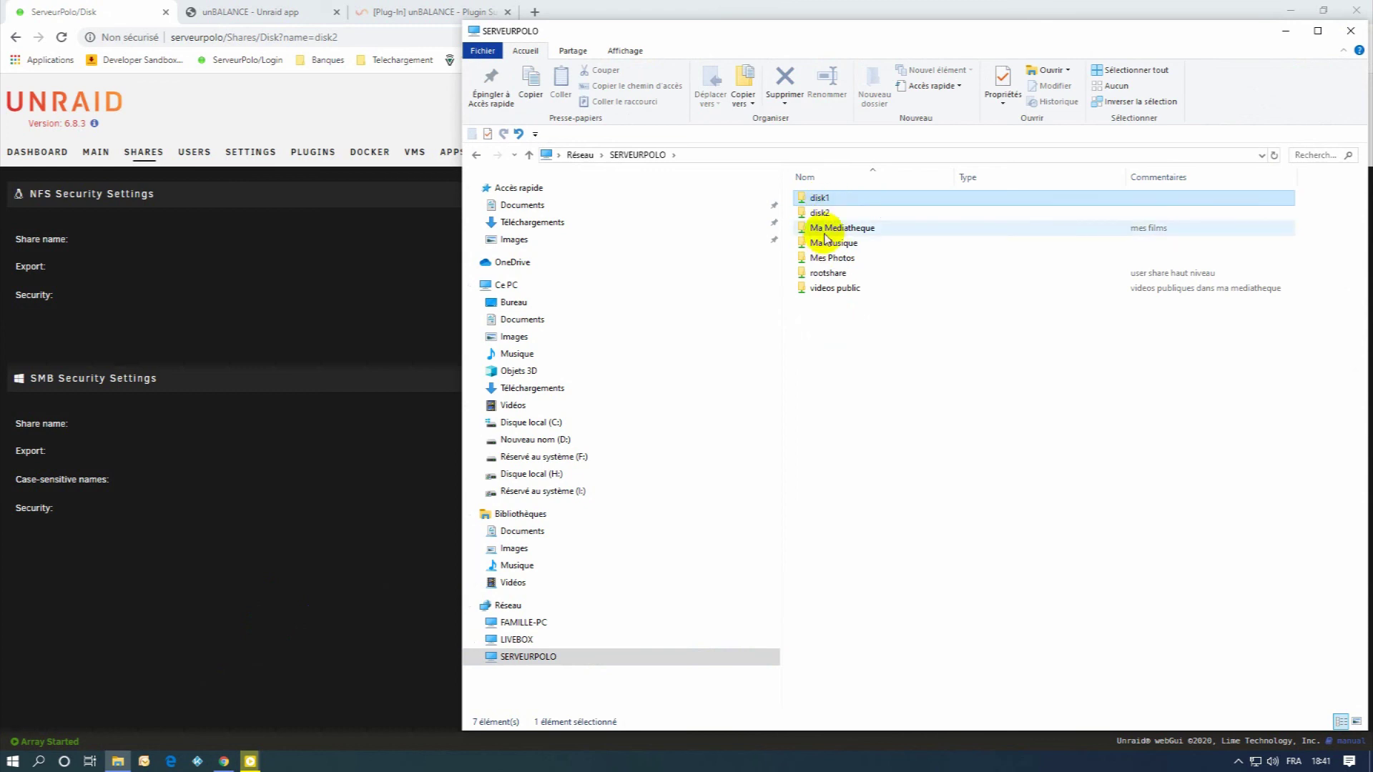
double_click(819, 213)
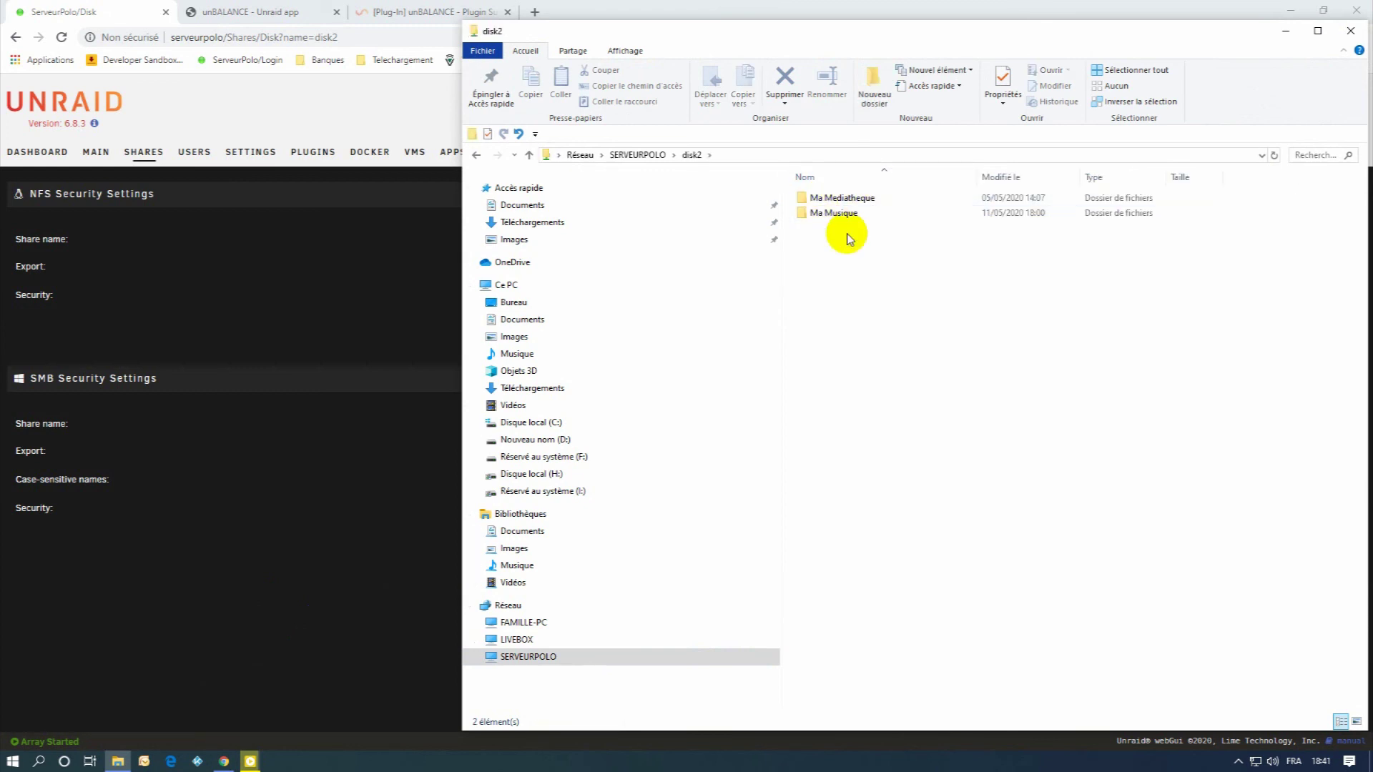
left_click(639, 154)
double_click(824, 199)
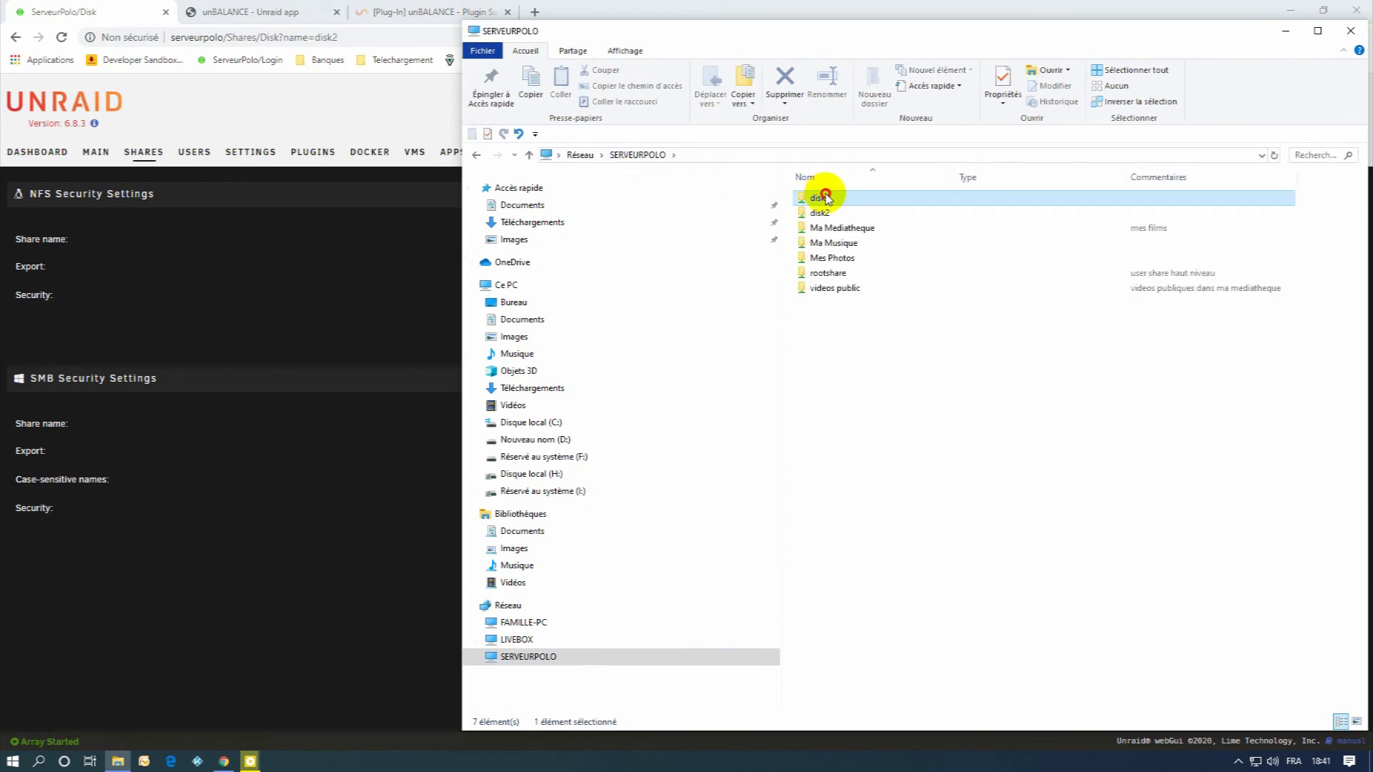
left_click(840, 218)
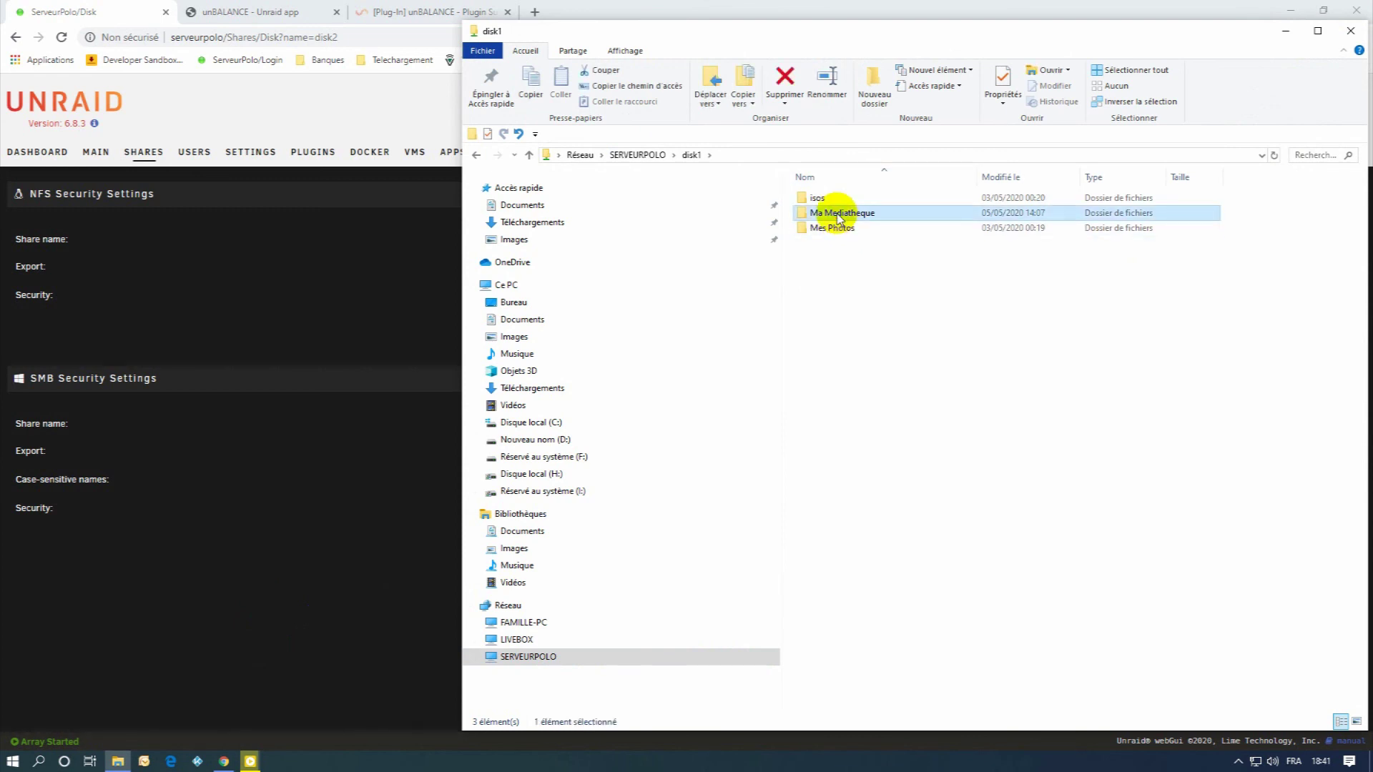
double_click(838, 218)
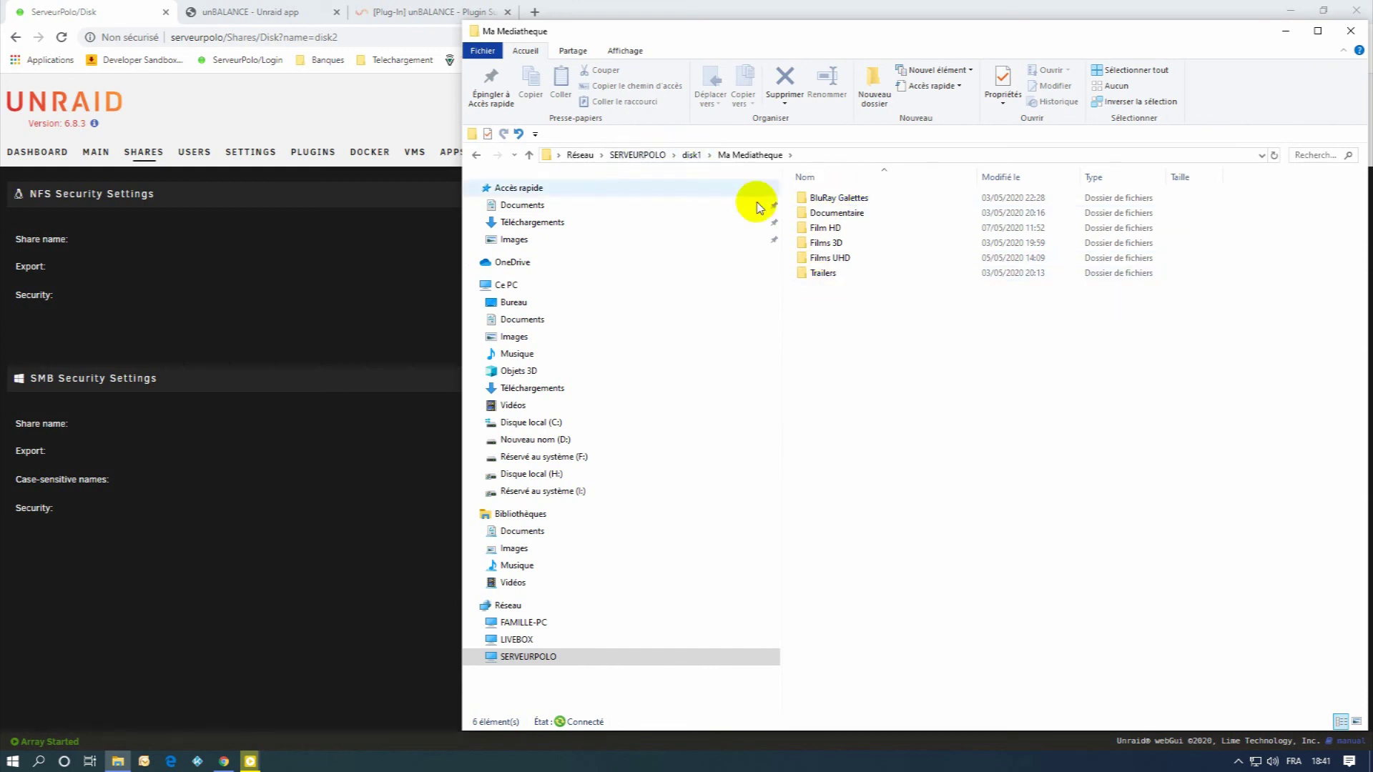
Step: Return to the server's share list and open the Ma Mediatheque folder in the disk2 share to compare its contents
left_click(640, 154)
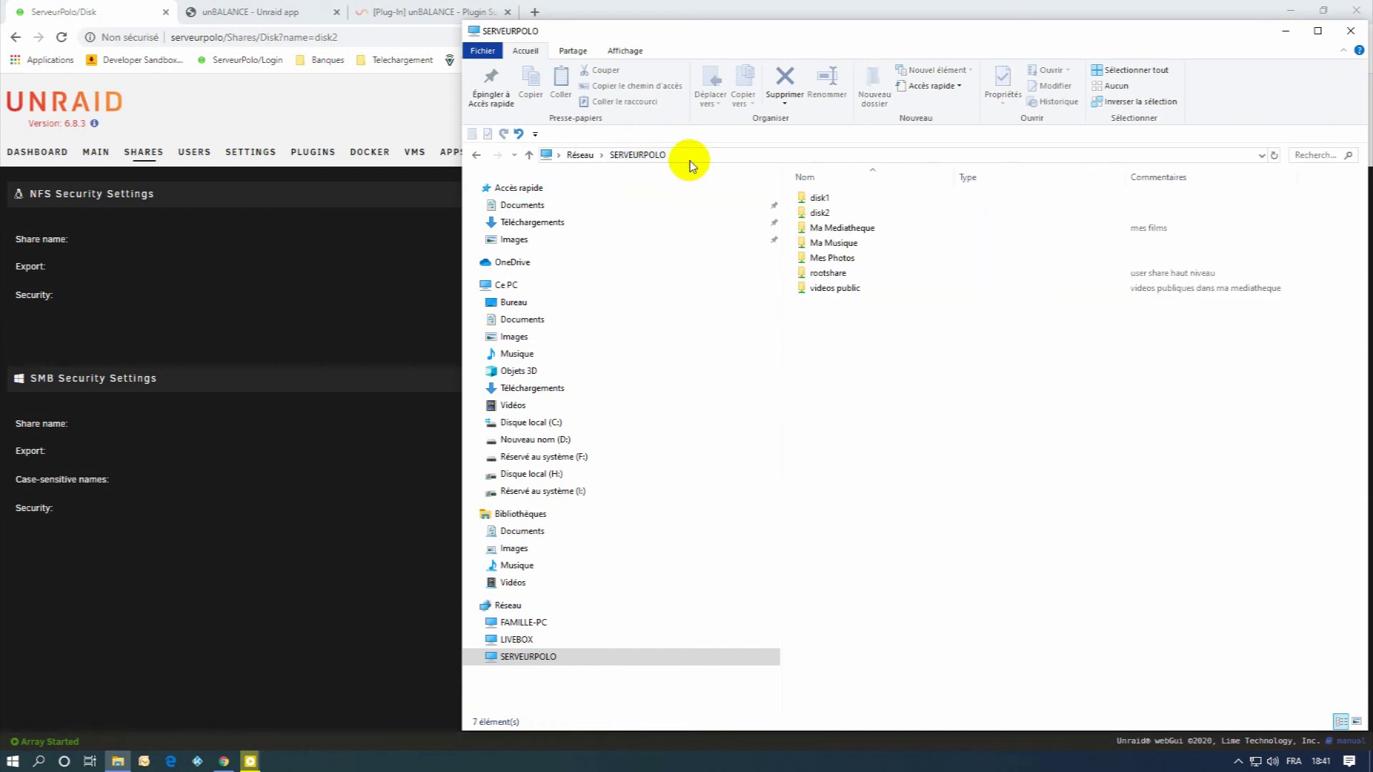
double_click(821, 214)
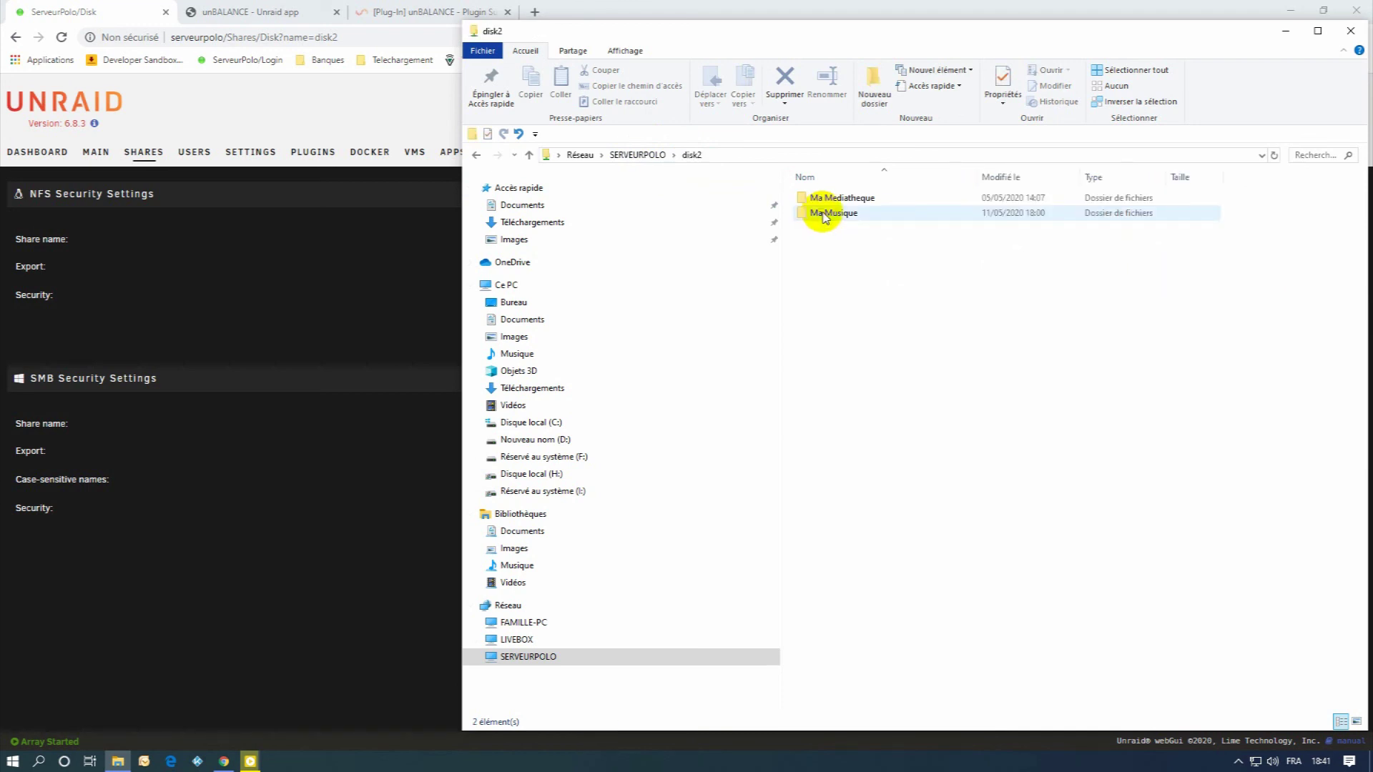
double_click(834, 199)
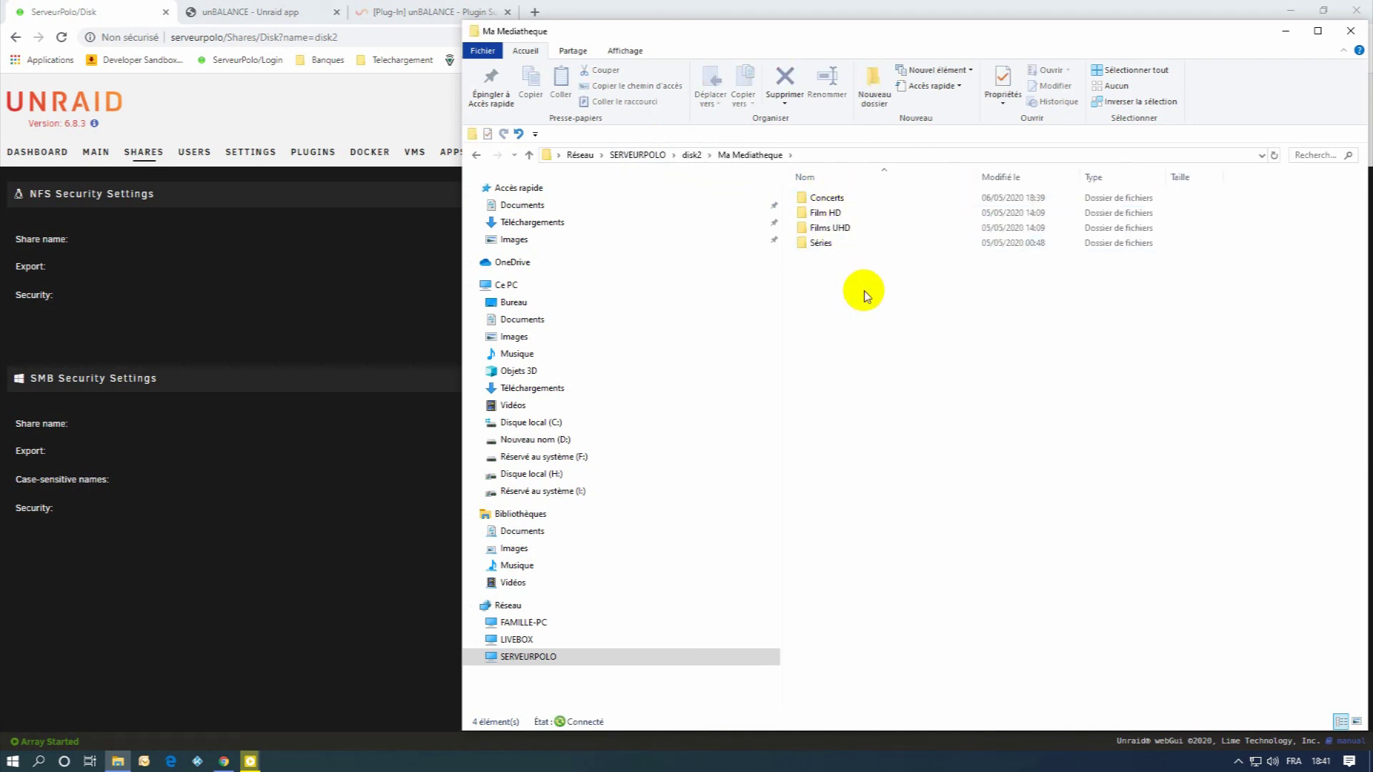